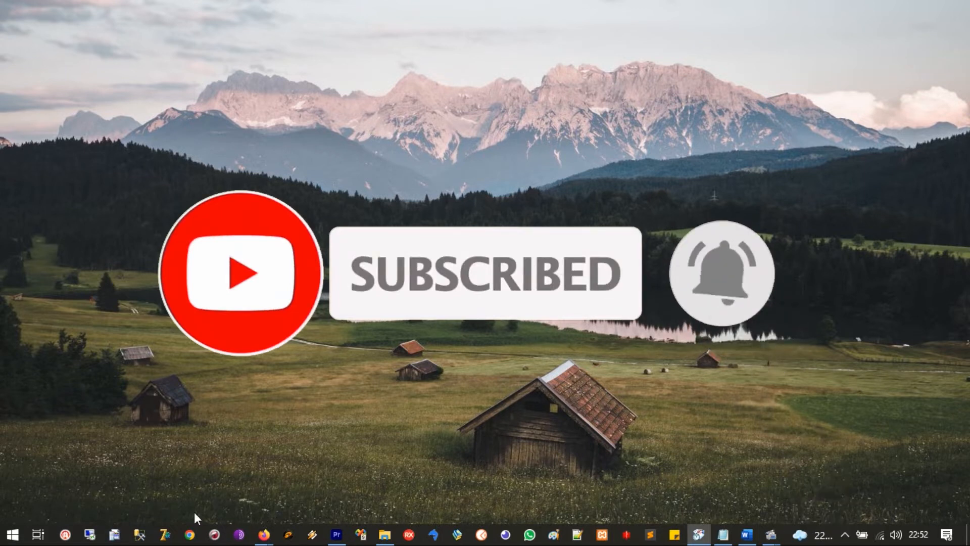
Step: Open SQL Server Management Studio and connect to the local Database Engine server "." with Windows Authentication
left_click(116, 534)
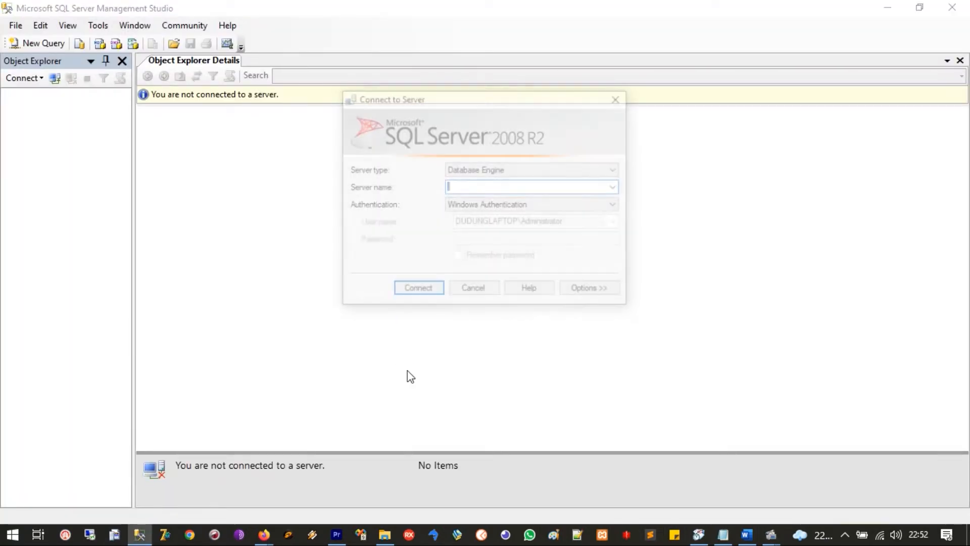
left_click(426, 297)
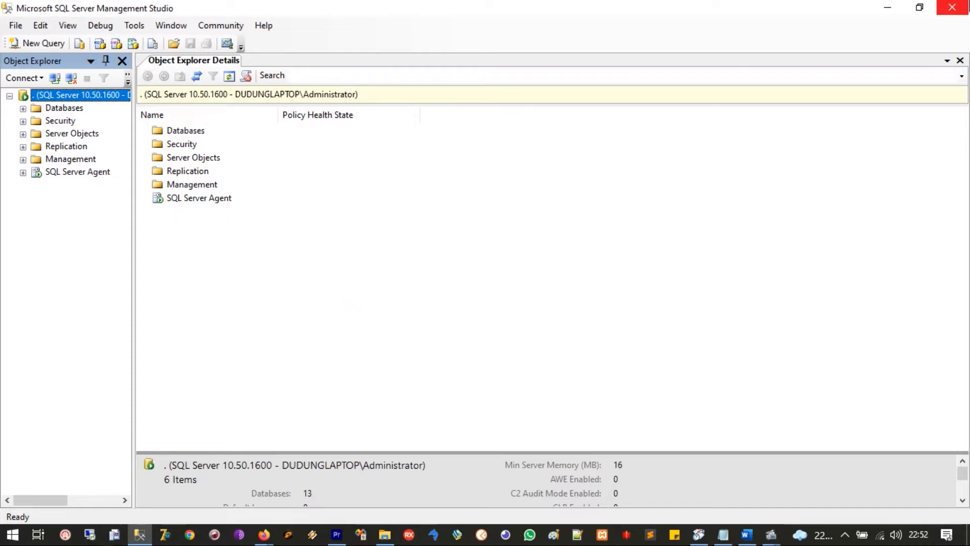
left_click(966, 204)
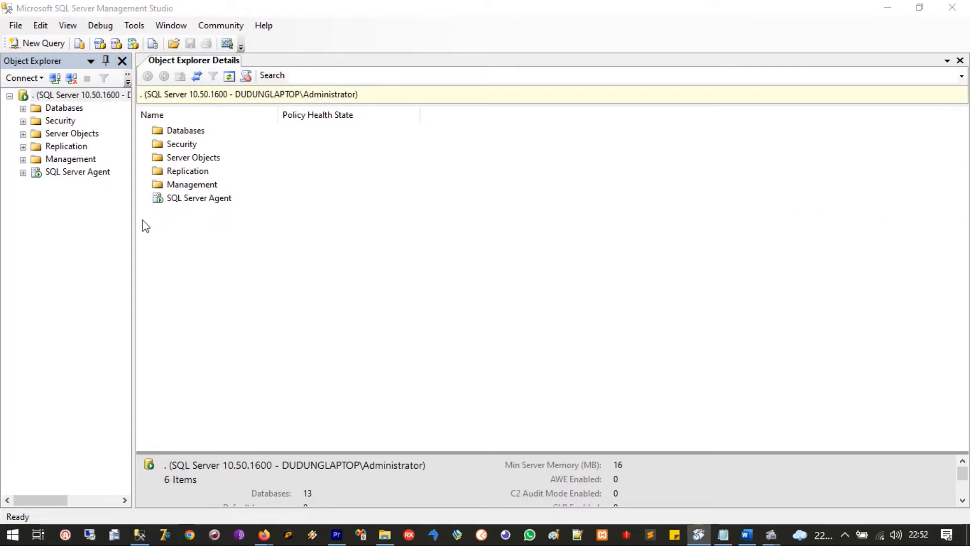
Step: Create a new maintenance plan named BackupDatabase in the Maintenance Plans folder under Management
double_click(86, 160)
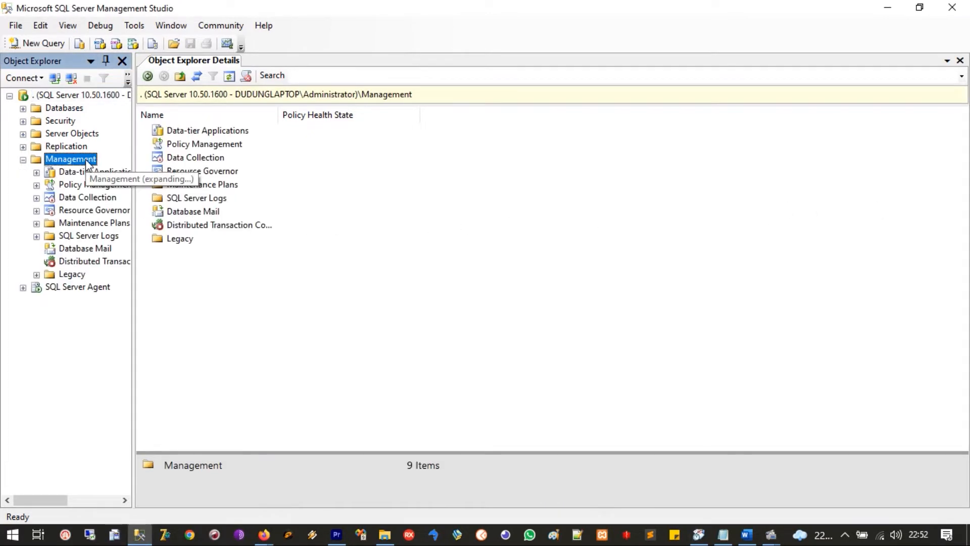
double_click(92, 225)
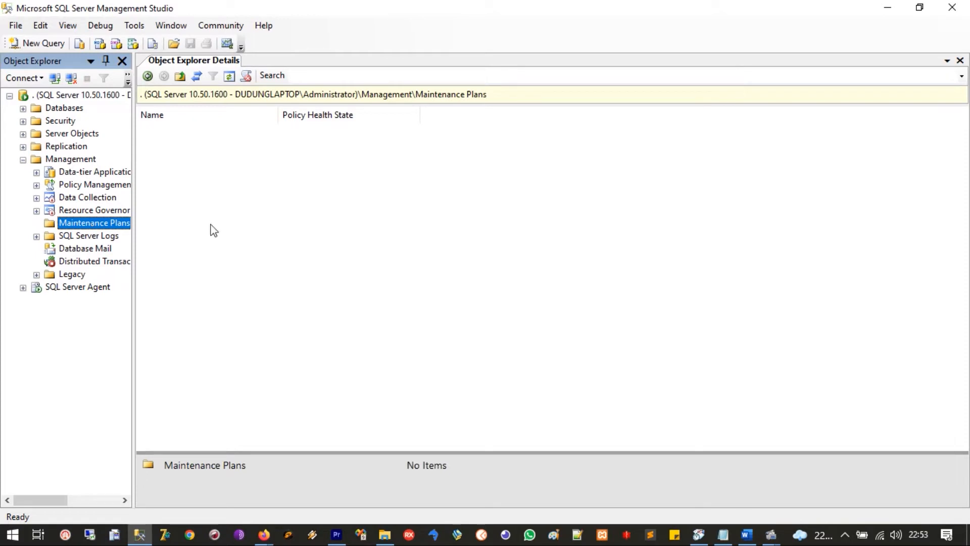
right_click(210, 224)
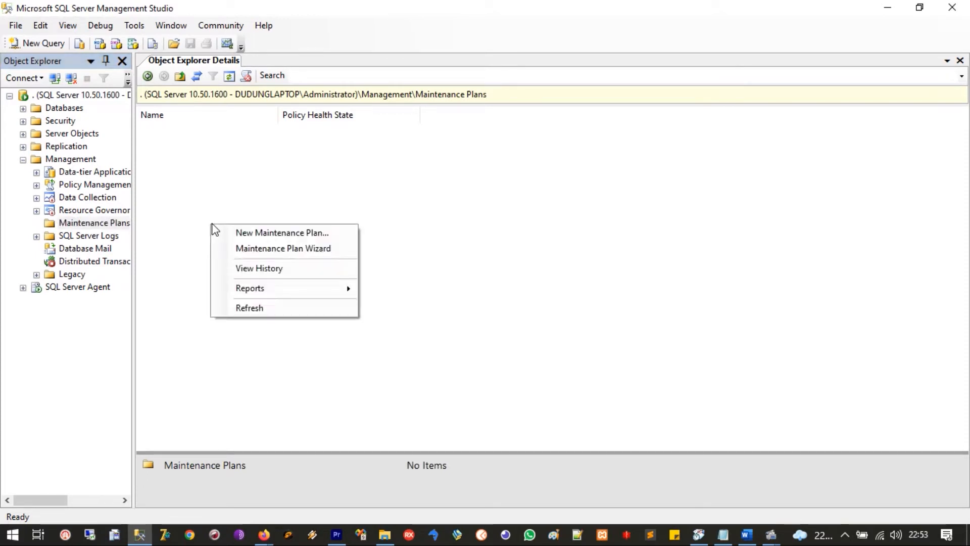
left_click(273, 233)
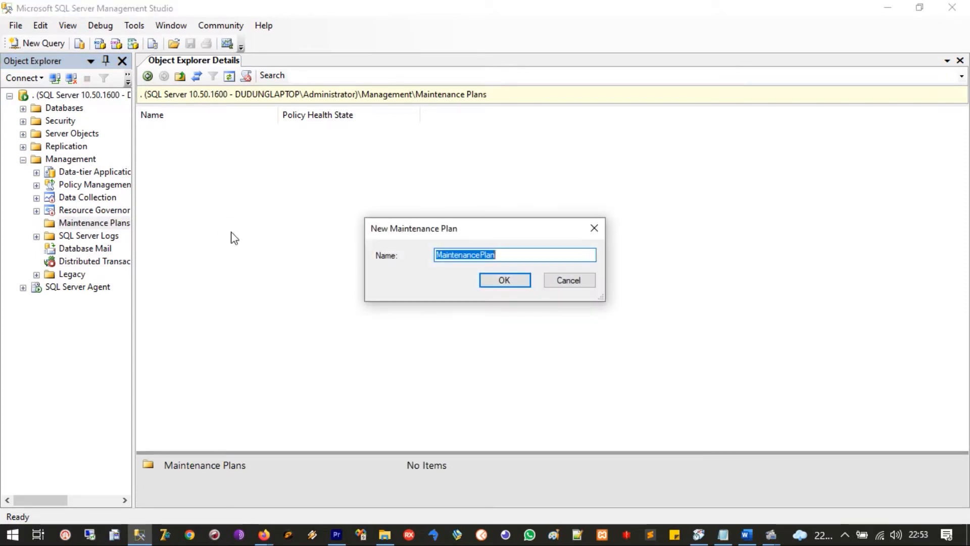
left_click_drag(544, 260, 388, 261)
type("Da")
key("BackSpace")
key("BackSpace")
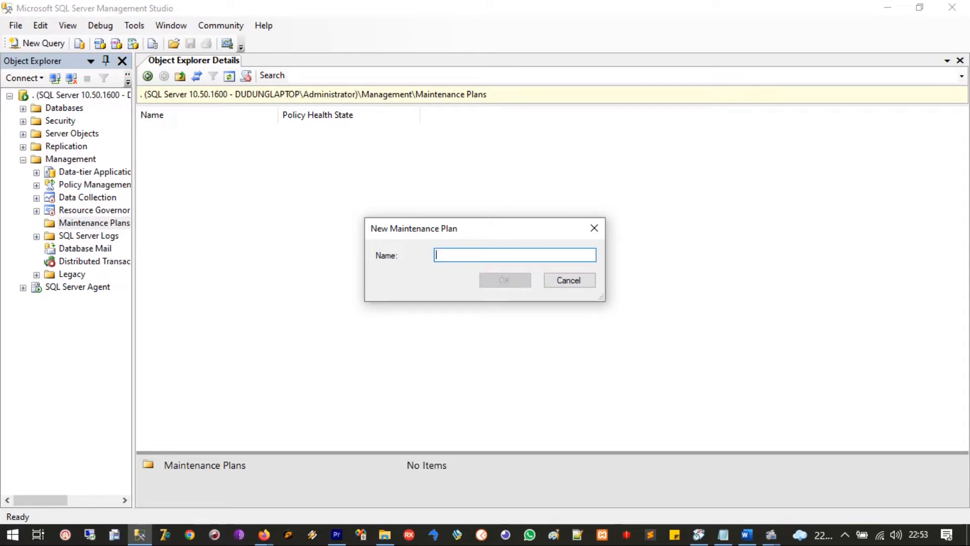
type("BackupDa")
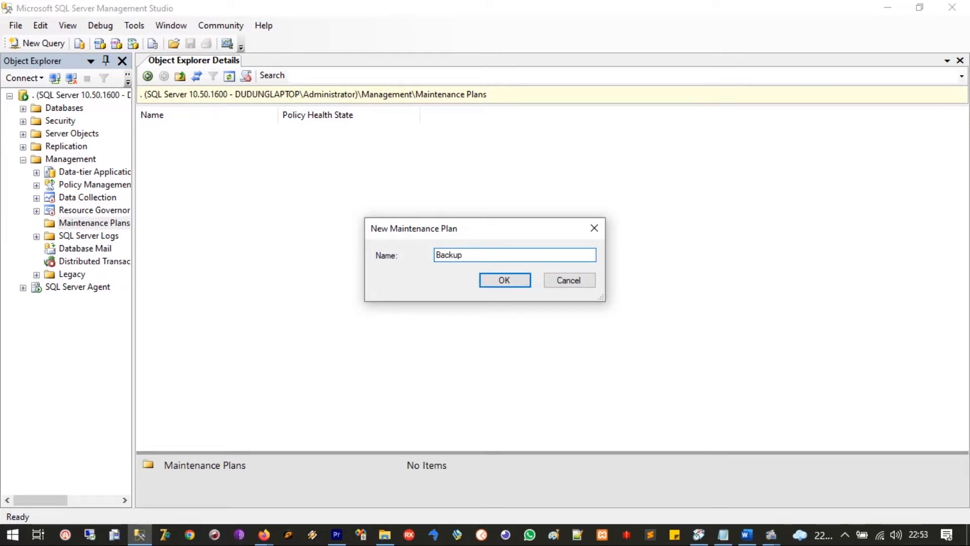
type("tabase")
left_click(503, 284)
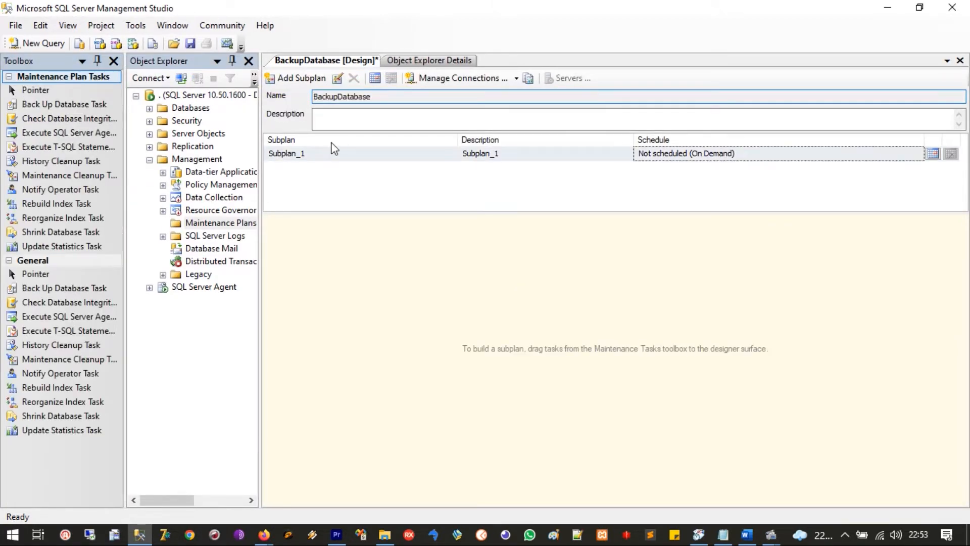
Step: Enter "Database SIMRS" as the description of the BackupDatabase maintenance plan
left_click(341, 124)
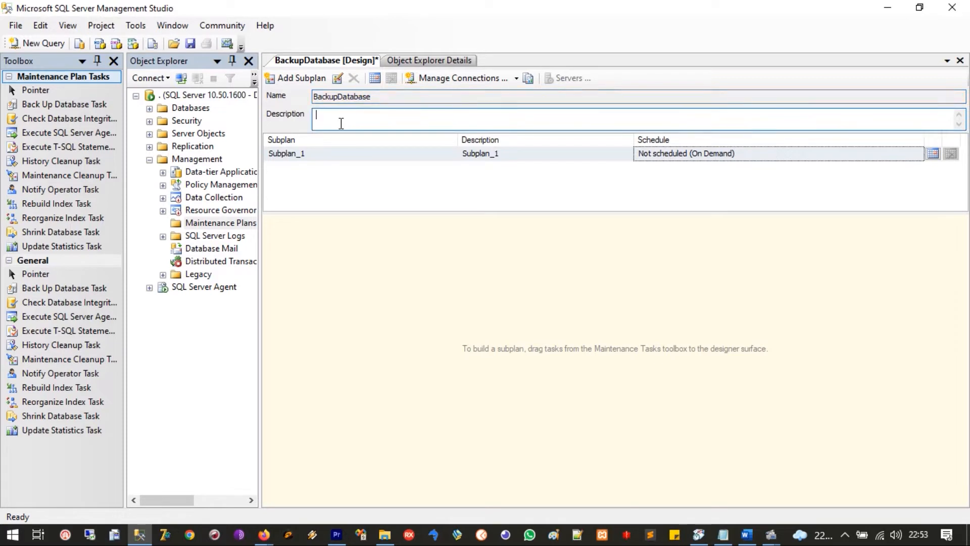
type("Database")
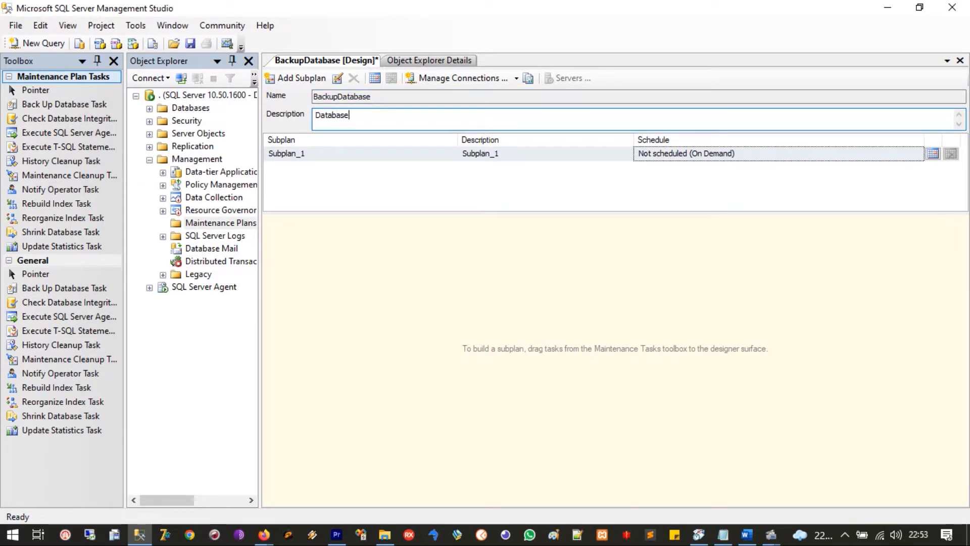
type(" SIMRS")
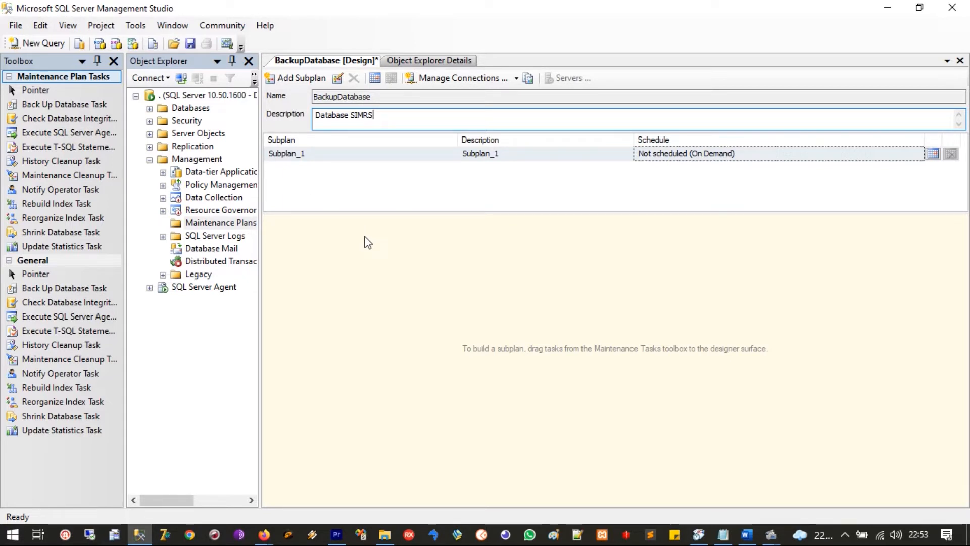
Step: Examine the existing jobs under SQL Server Agent and return to the BackupDatabase plan design
left_click(150, 287)
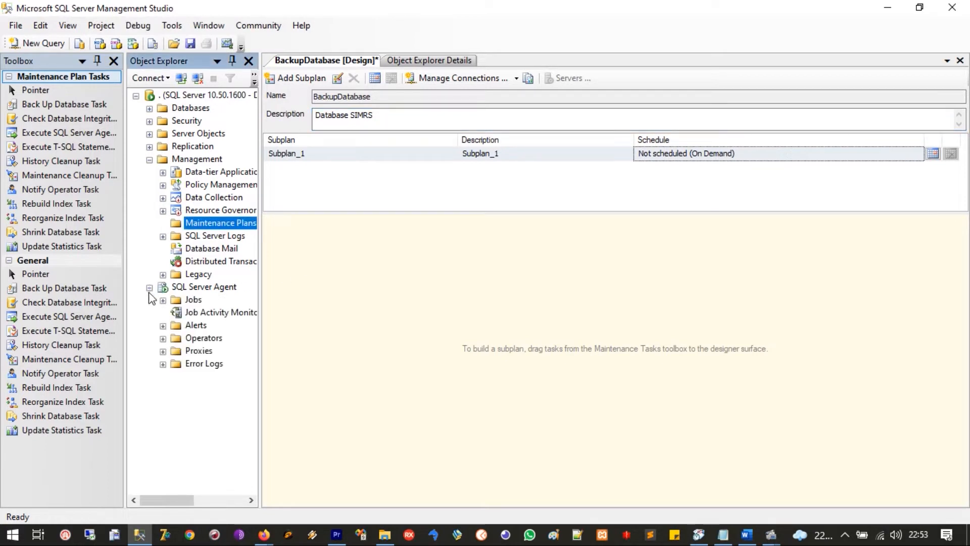
left_click(192, 300)
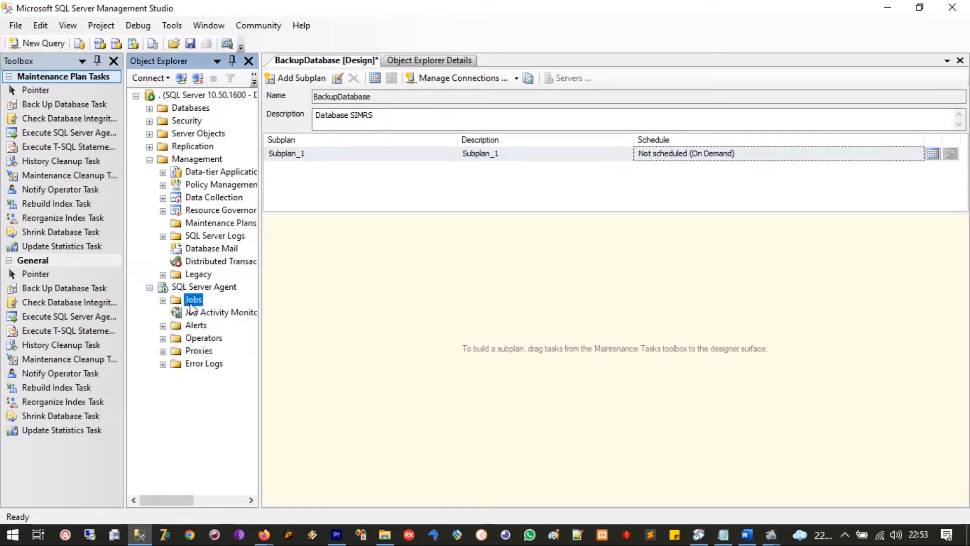
left_click(400, 61)
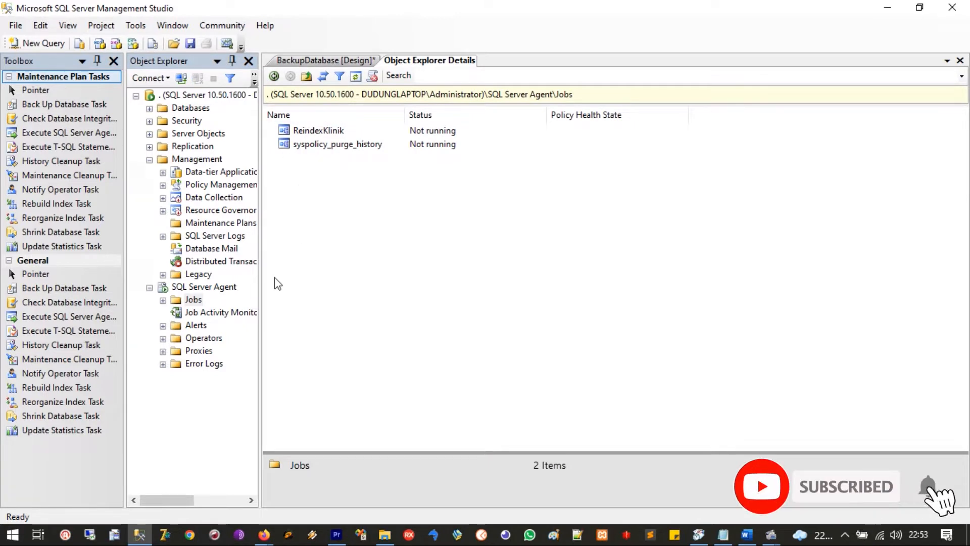
left_click(354, 62)
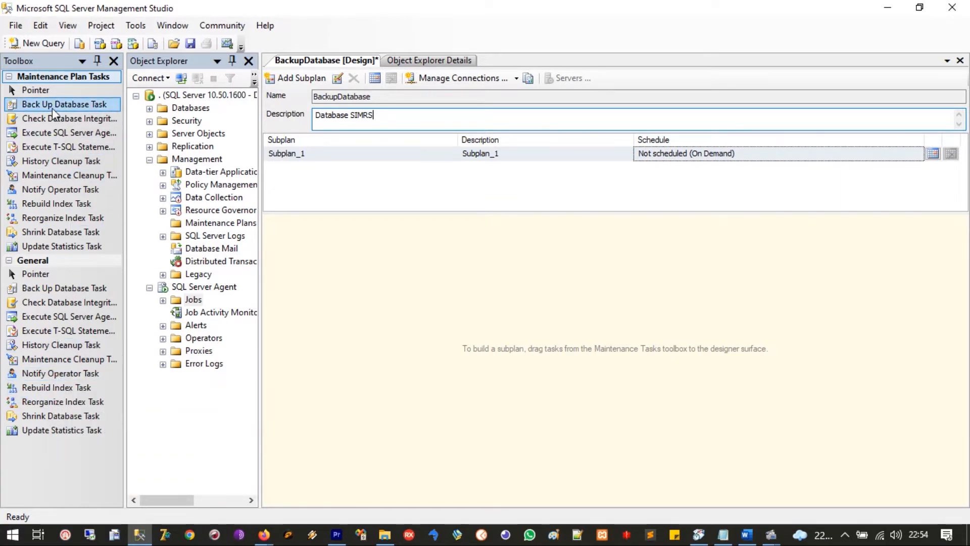
Step: Add a Back Up Database Task near the upper-left corner of the plan's design surface and open its settings
left_click_drag(54, 108, 426, 319)
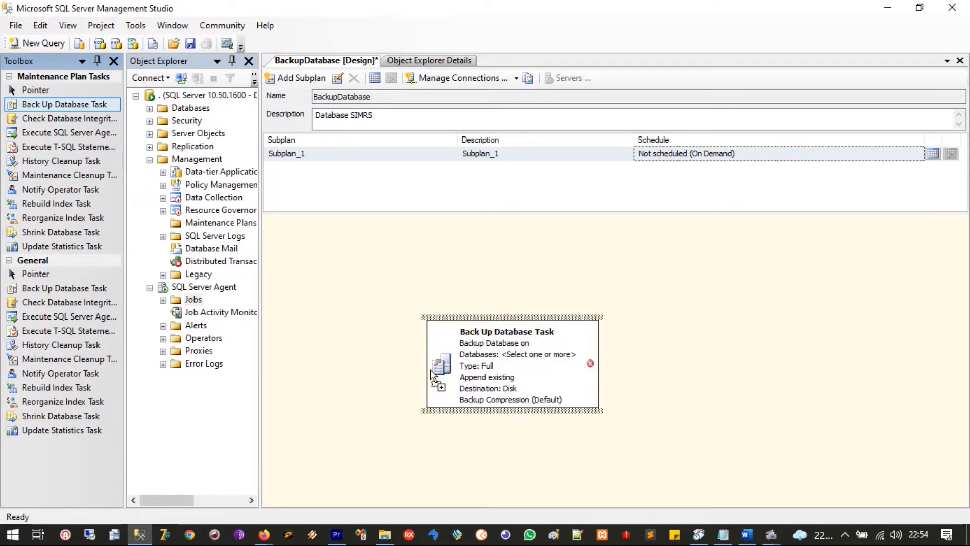
left_click_drag(470, 331, 344, 259)
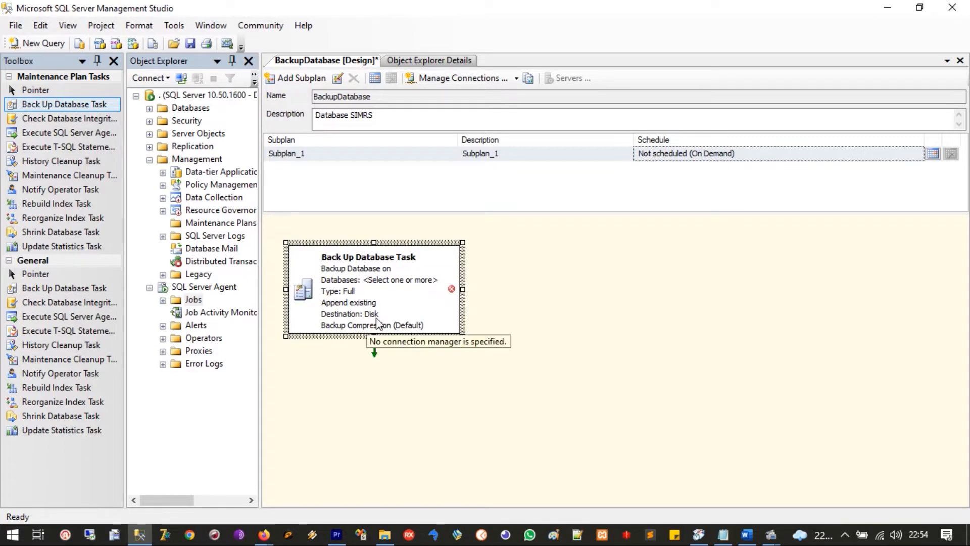
right_click(433, 264)
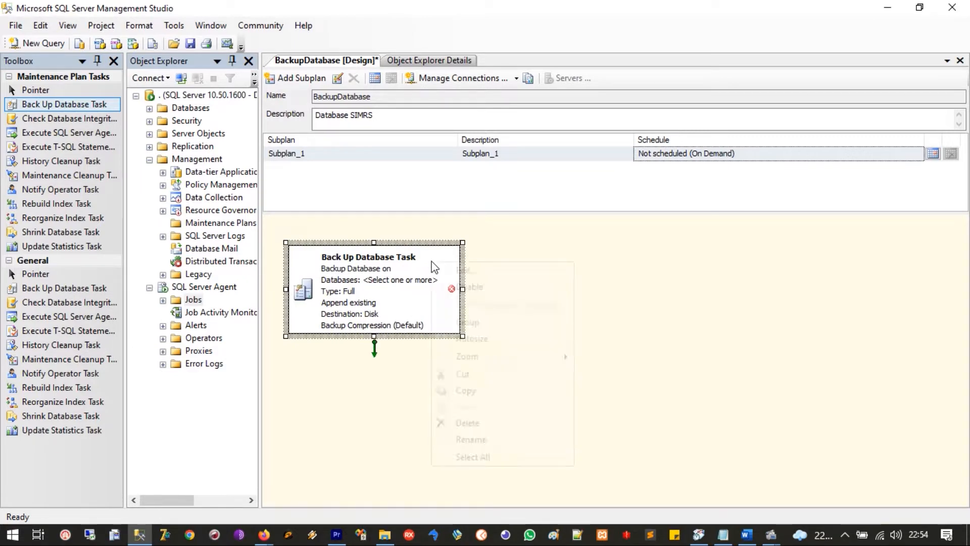
left_click(443, 270)
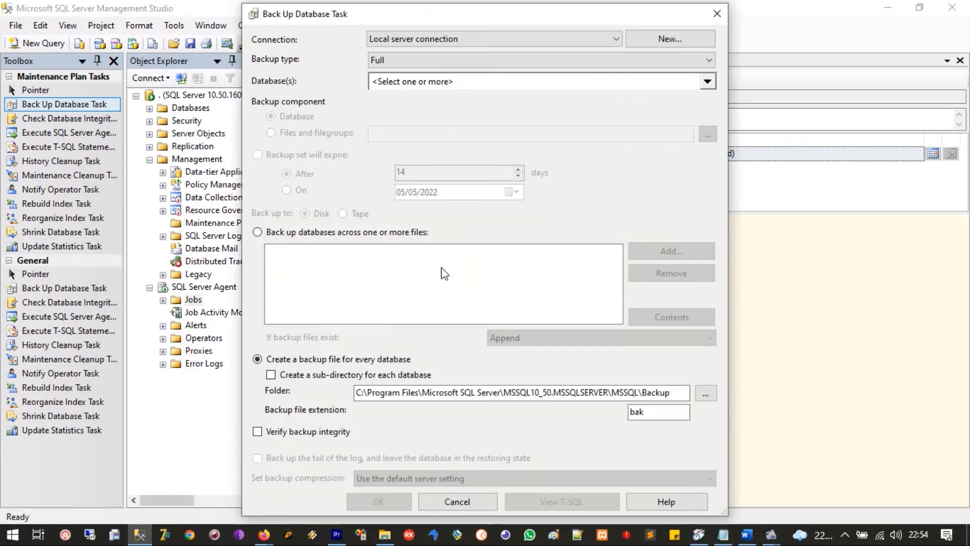
left_click_drag(568, 19, 556, 61)
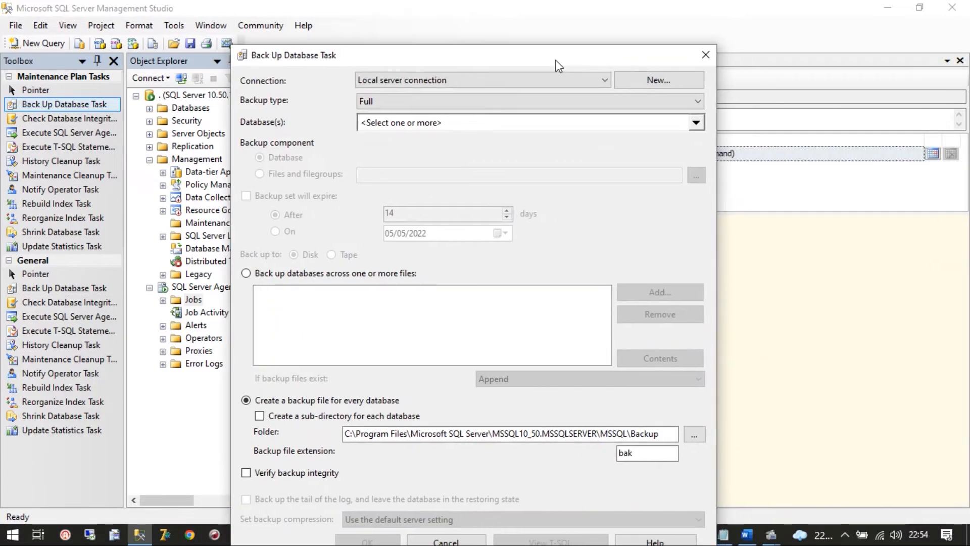
Step: Choose Local server connection as the task's connection and Full as its backup type
left_click(569, 86)
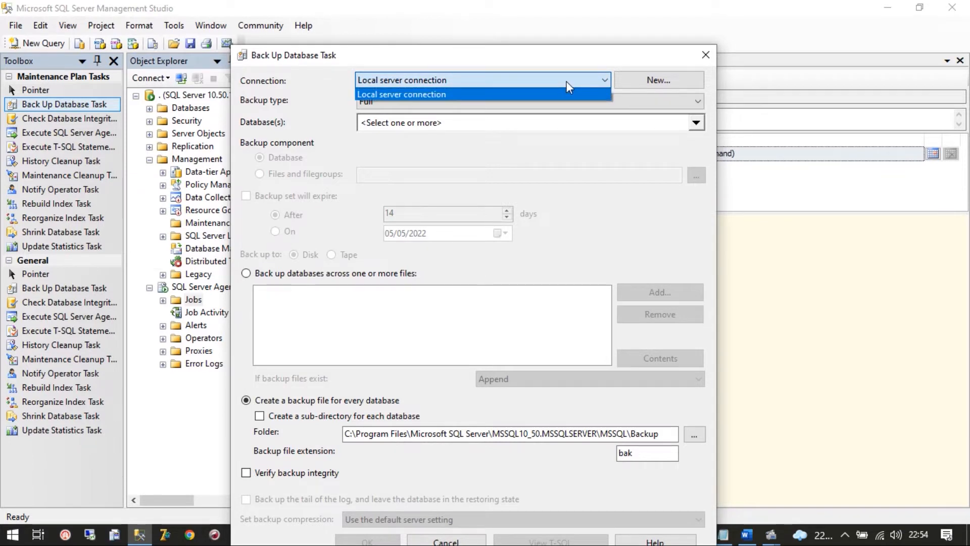
left_click(566, 82)
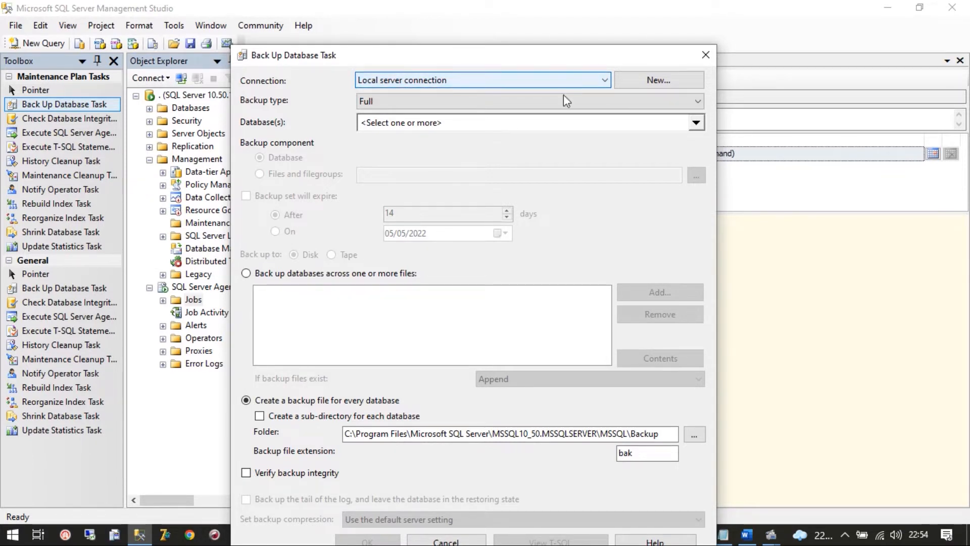
left_click(563, 101)
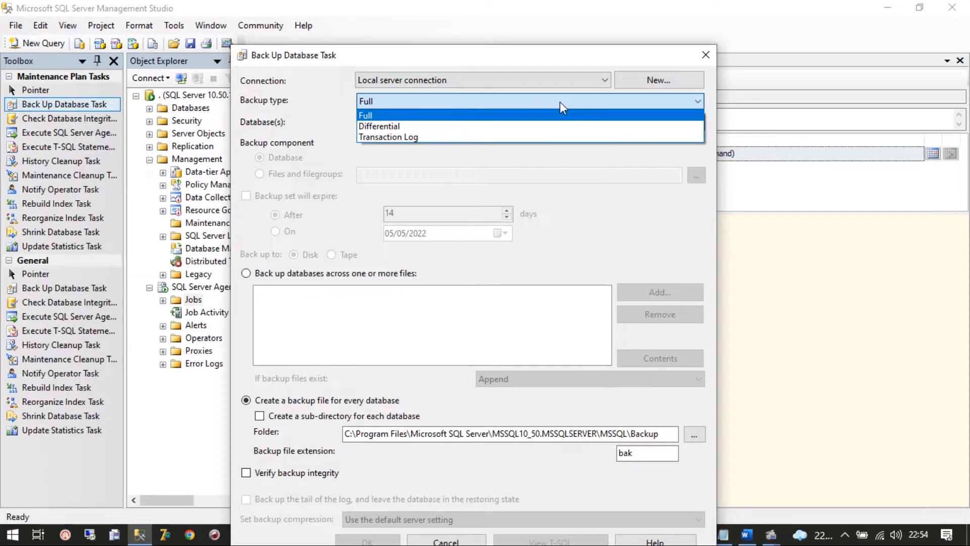
left_click(553, 115)
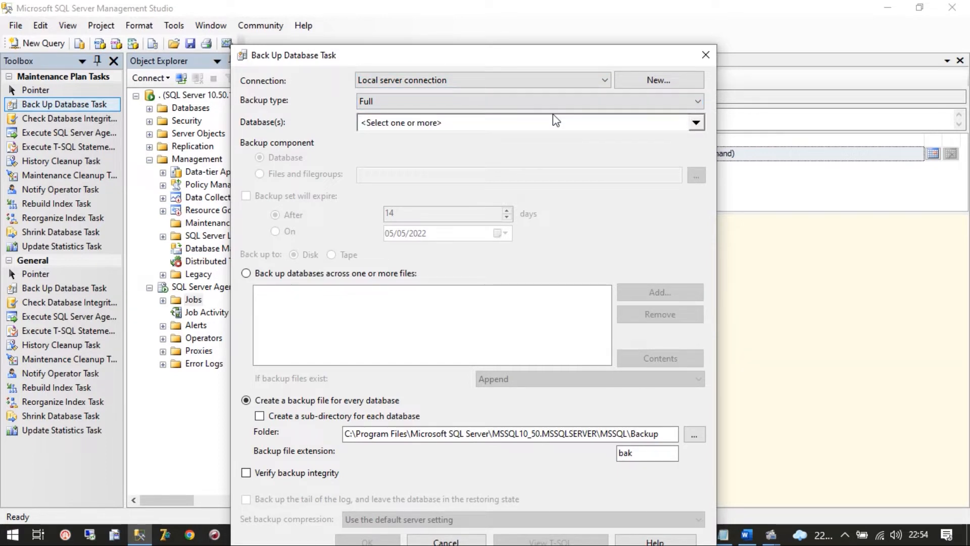
Step: Select only the DBKlinikReal database for the backup task
left_click(389, 131)
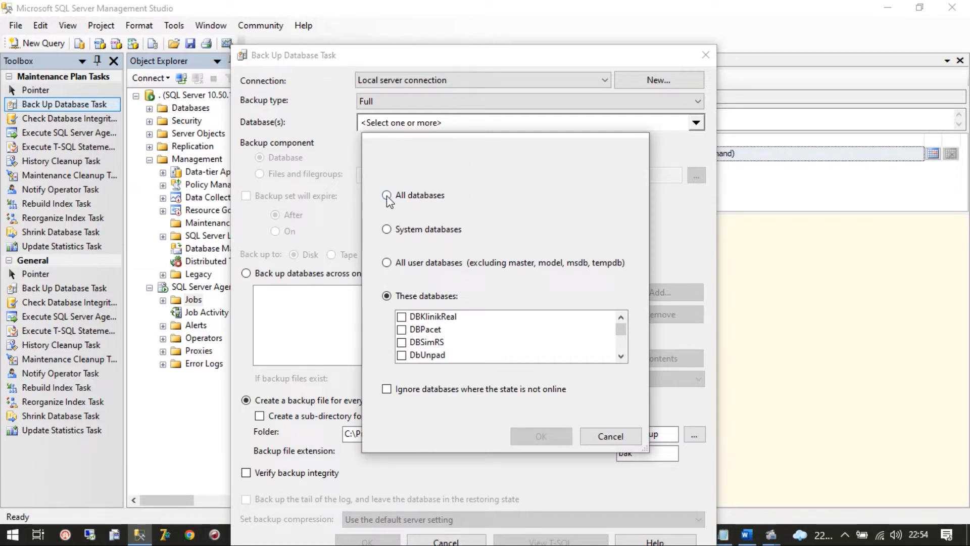
left_click(402, 317)
left_click(402, 317)
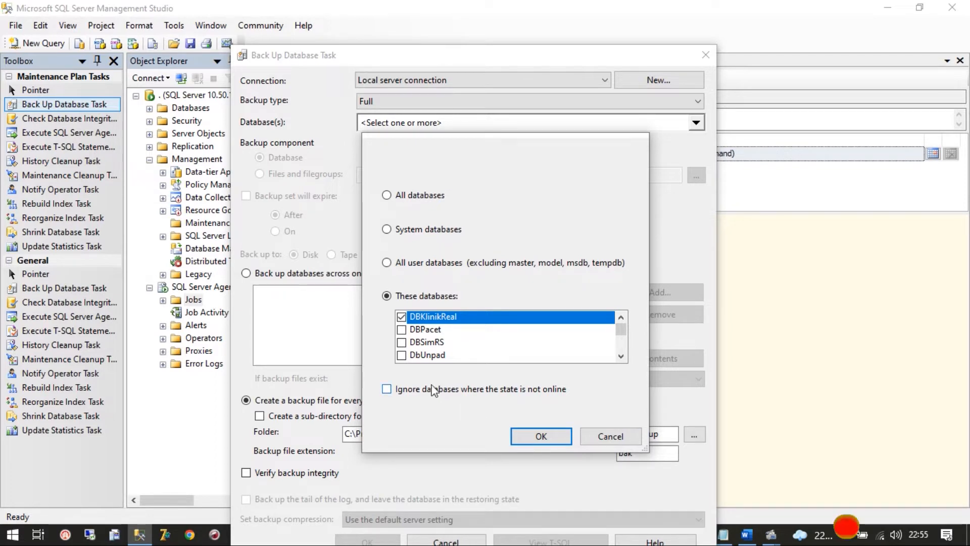
left_click(527, 438)
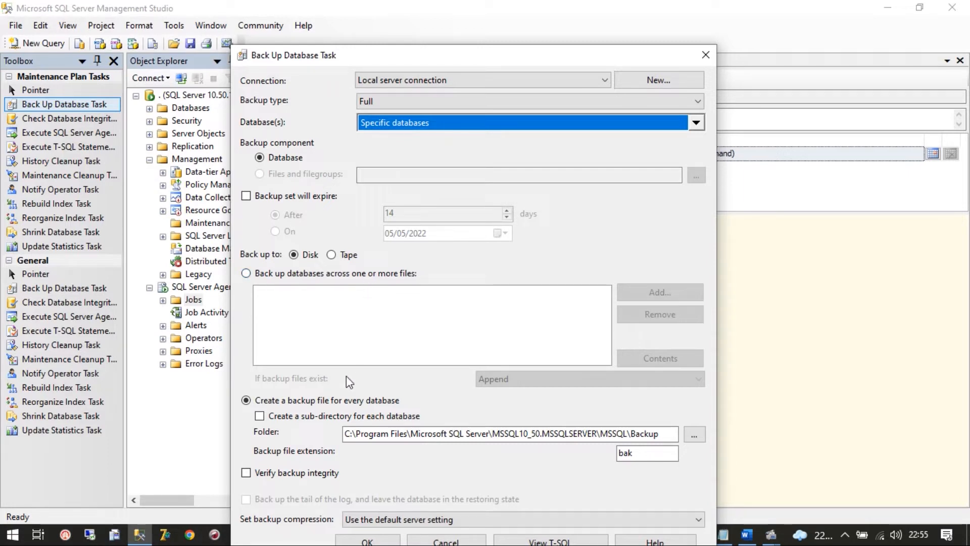
Step: Set the destination folder for the database backup files to E:\
left_click(694, 435)
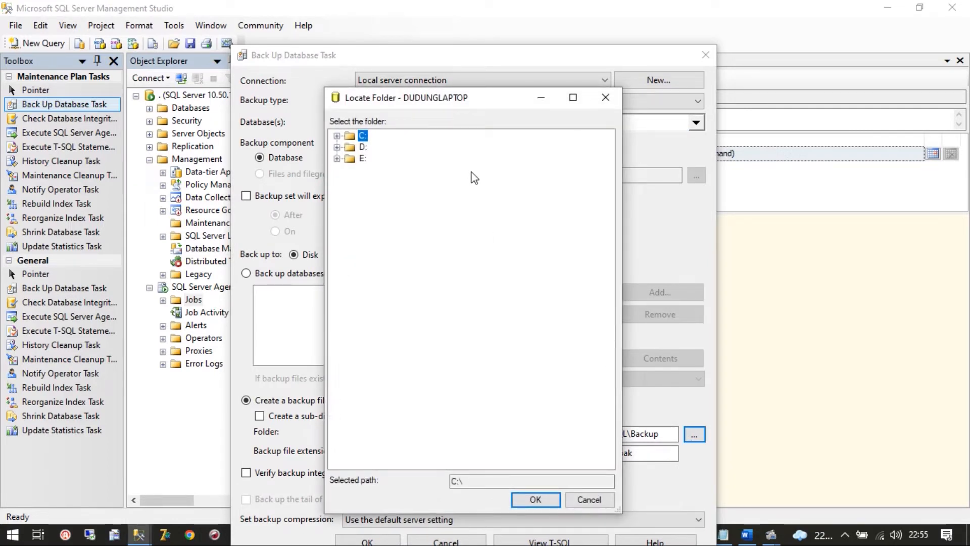
left_click(364, 147)
left_click(364, 159)
double_click(363, 160)
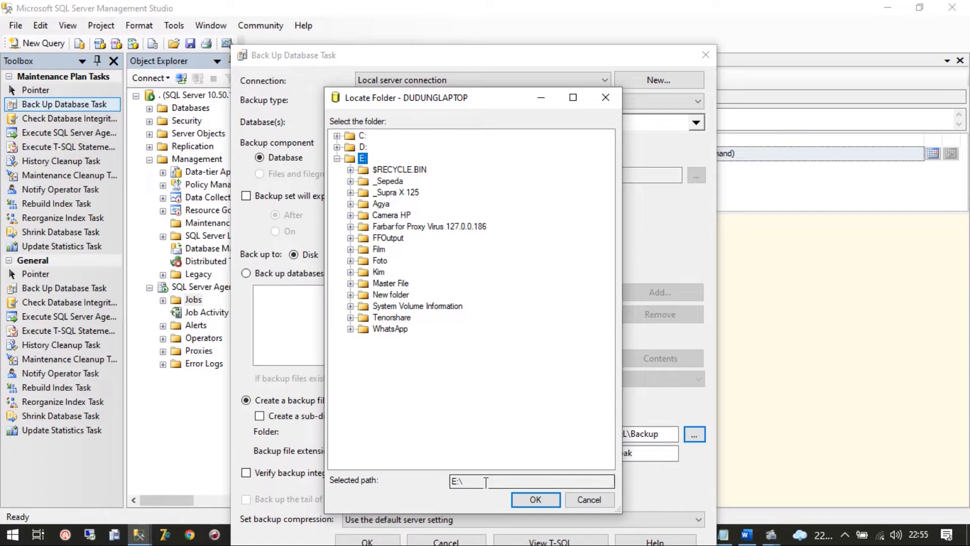
left_click(520, 505)
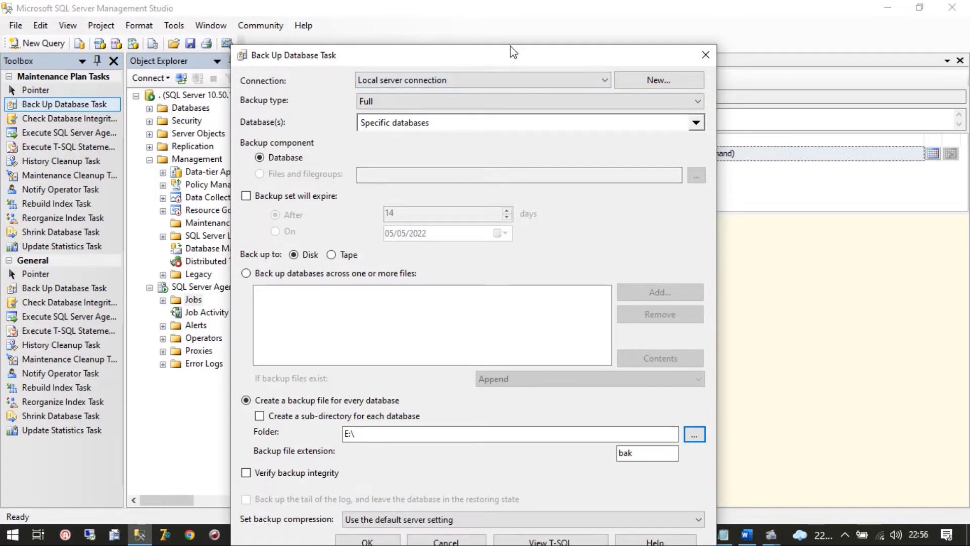
left_click_drag(512, 51, 515, 23)
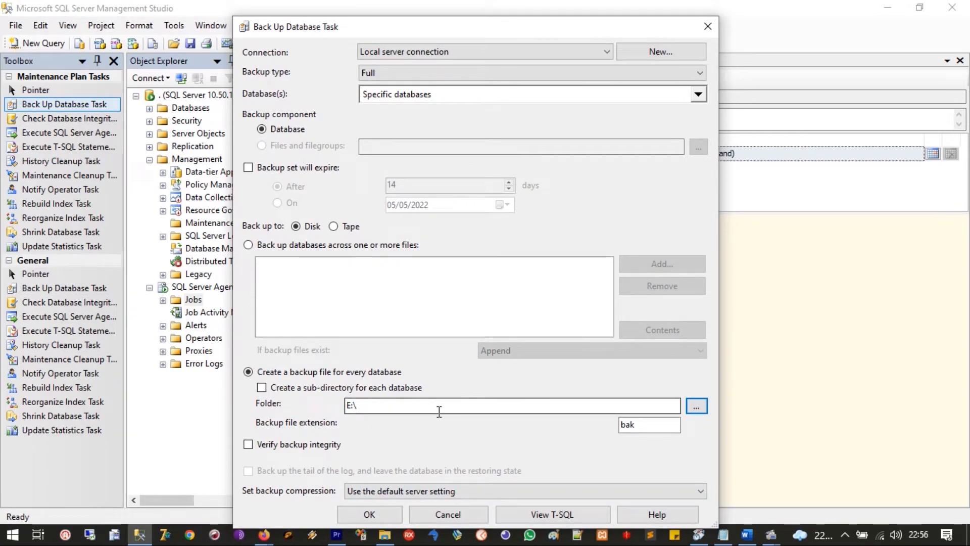
Step: Switch to File Explorer, create a folder named BackupDatabase on the E: drive and open it
key("super+e")
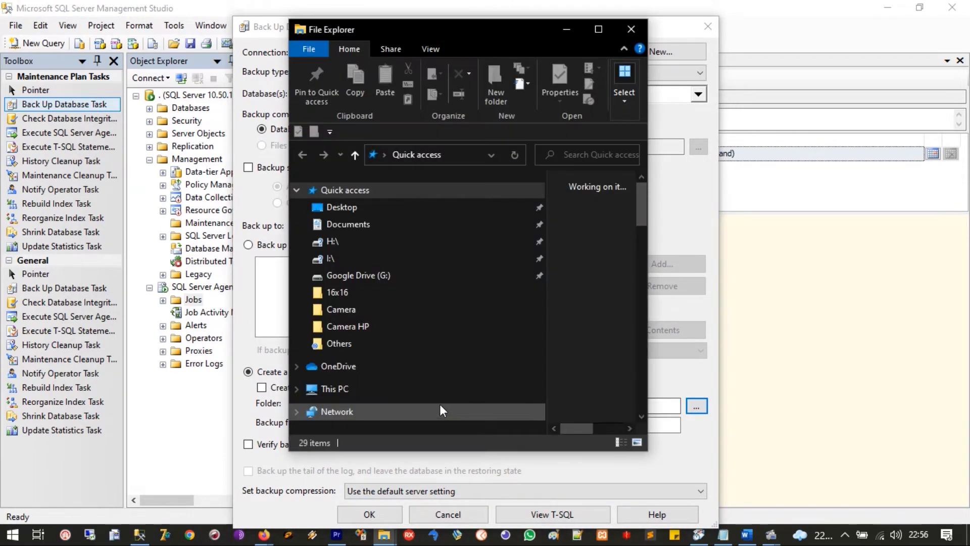
scroll(416, 377, "down", 3)
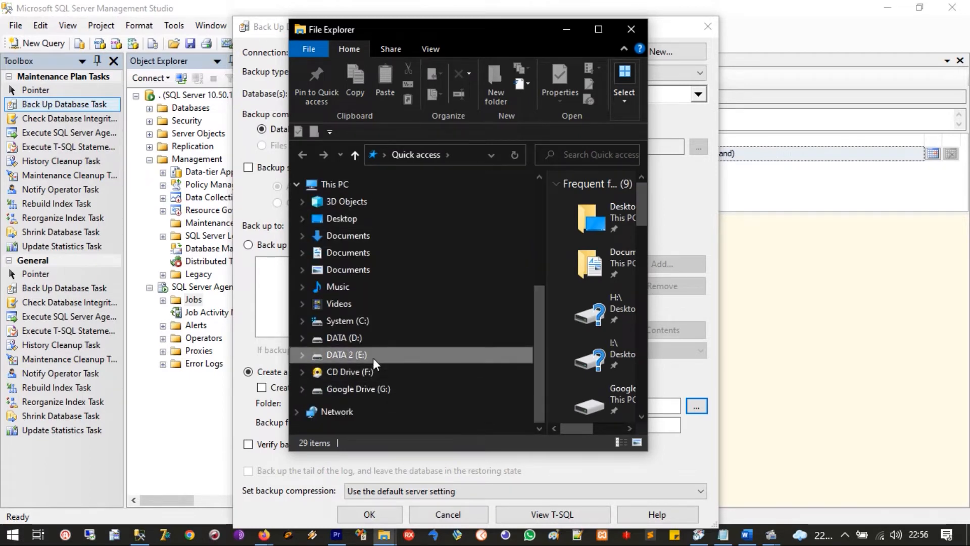
left_click(373, 356)
left_click(604, 29)
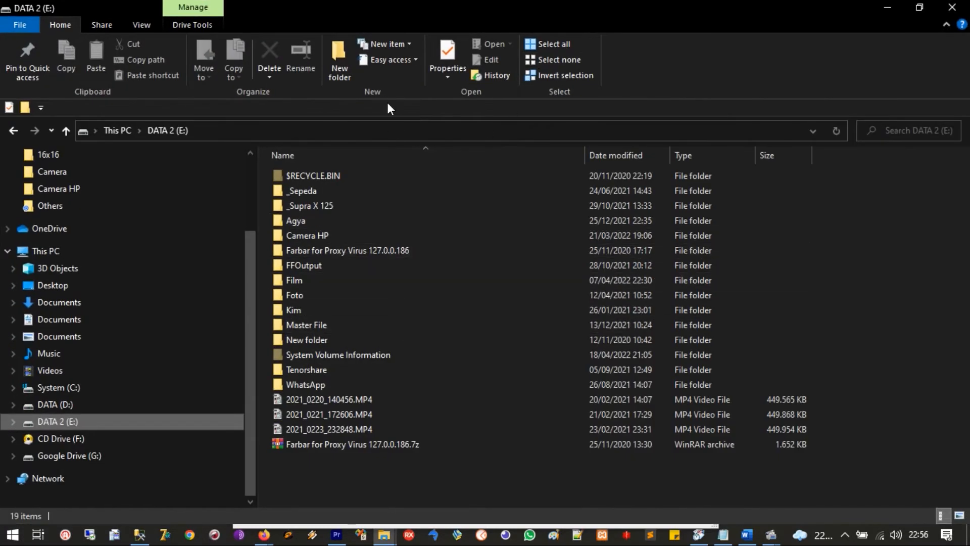
left_click(341, 52)
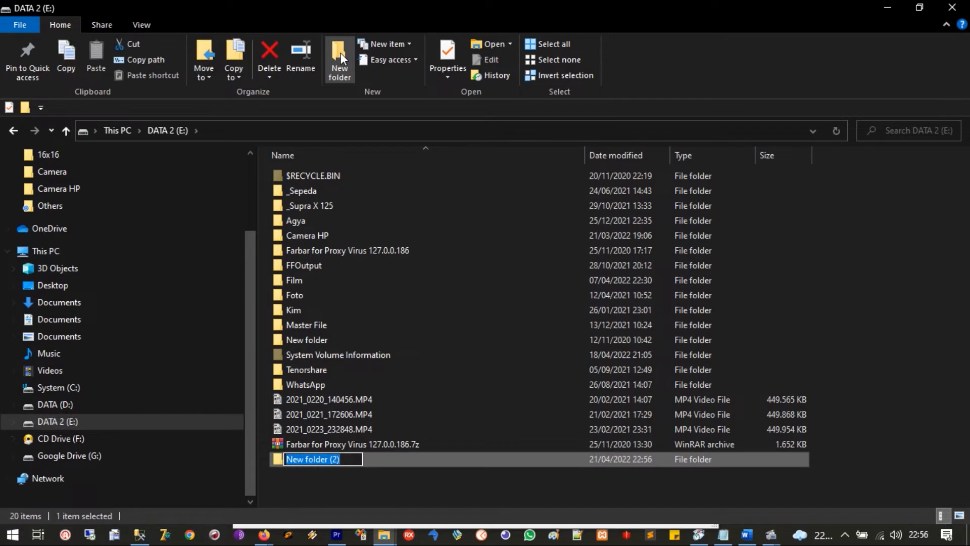
type("Backup")
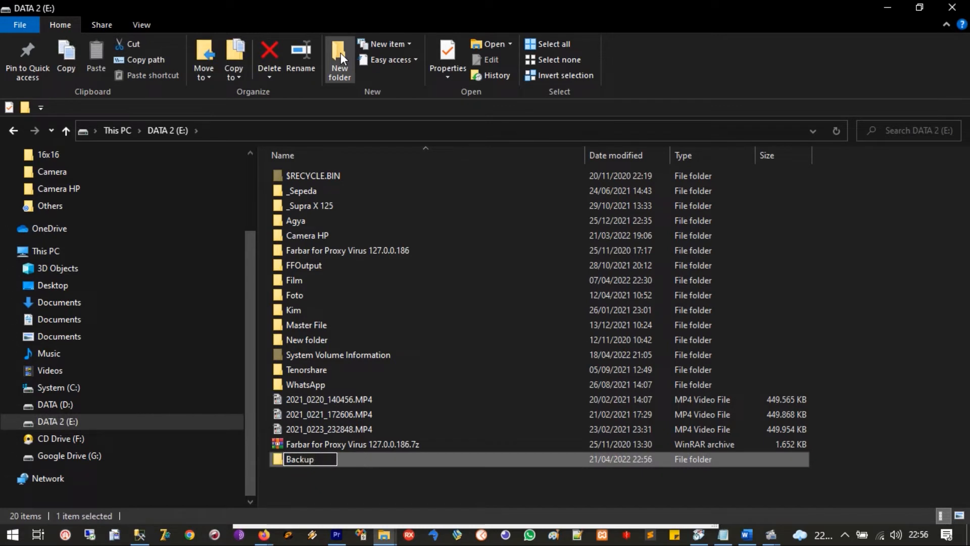
type("Database")
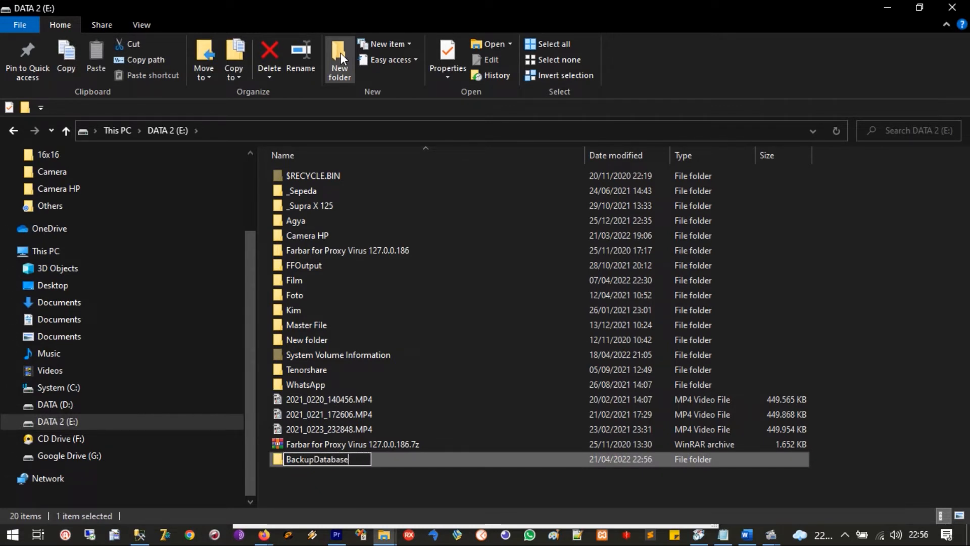
key("Return")
key("Return")
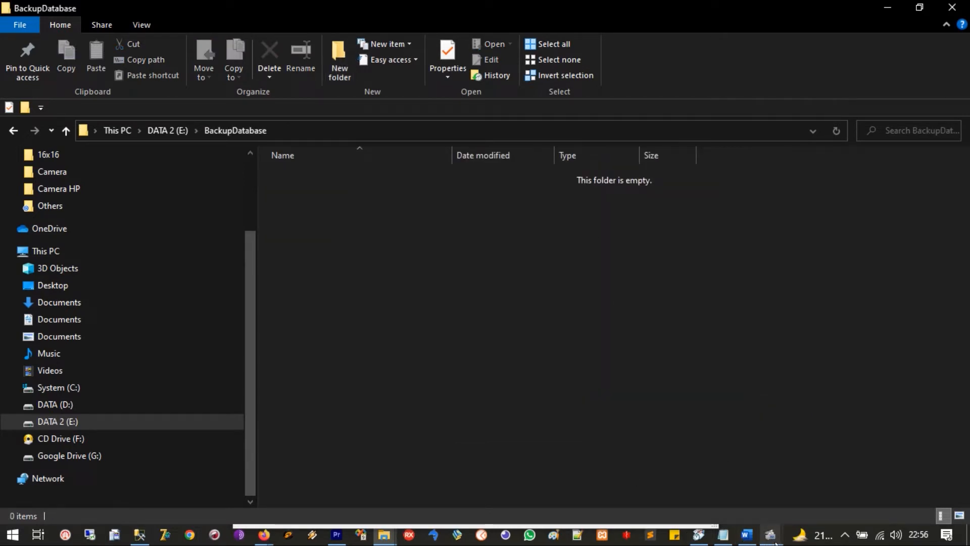
Step: Back in SQL Server Management Studio, set the backup task's destination folder to E:\BackupDatabase and save the maintenance plan
left_click(152, 538)
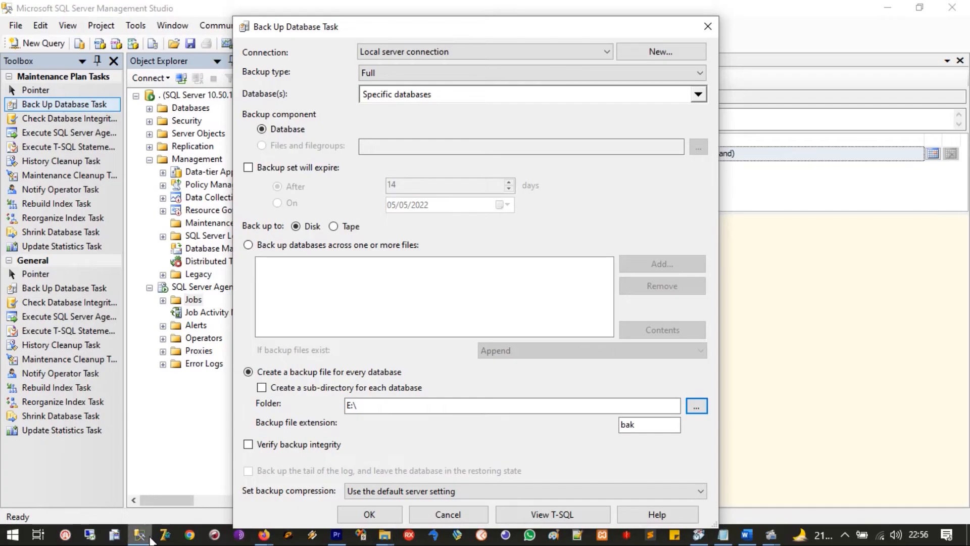
left_click(697, 406)
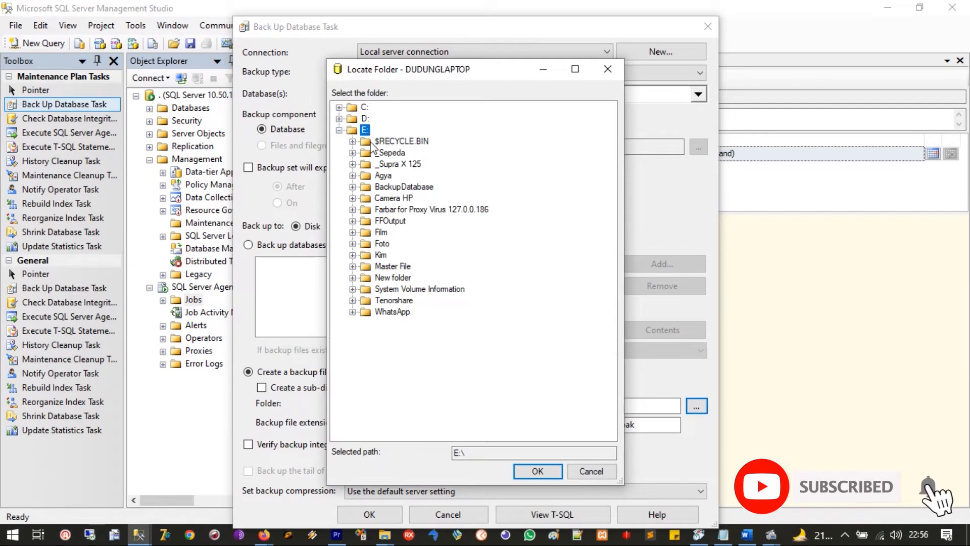
left_click(381, 187)
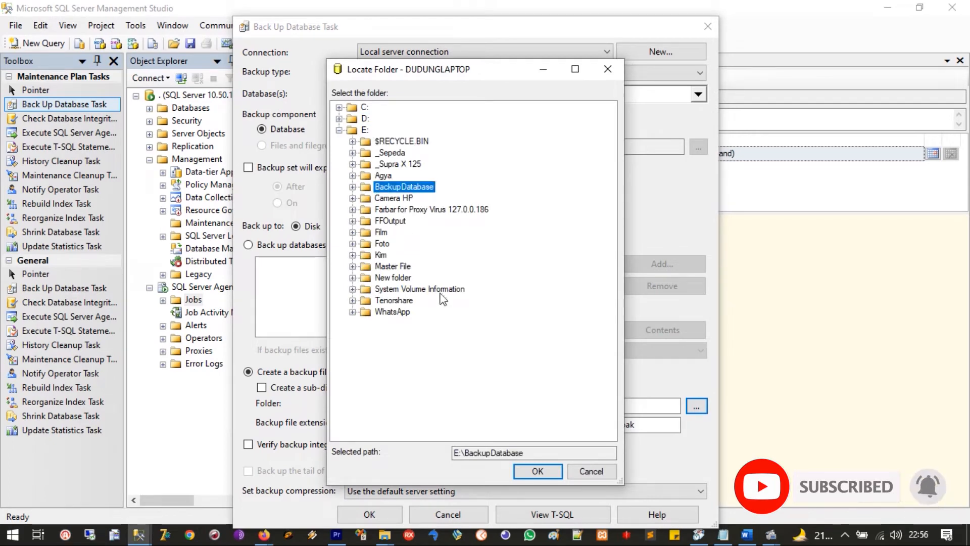
left_click(520, 475)
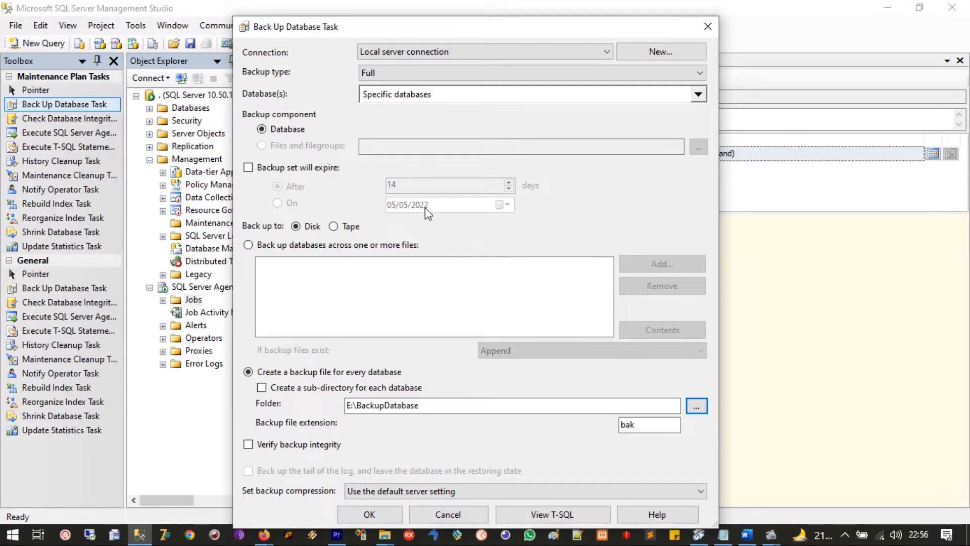
left_click(389, 509)
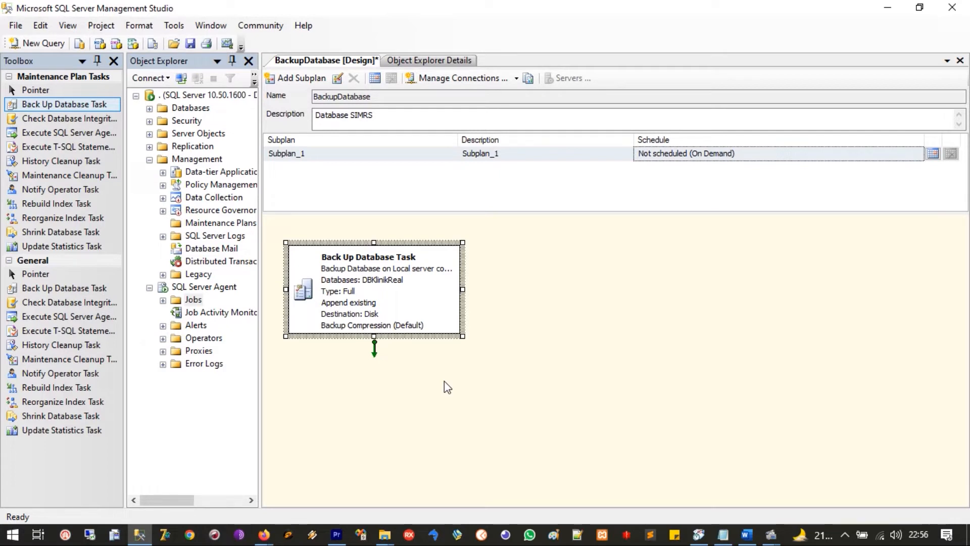
key("ctrl+s")
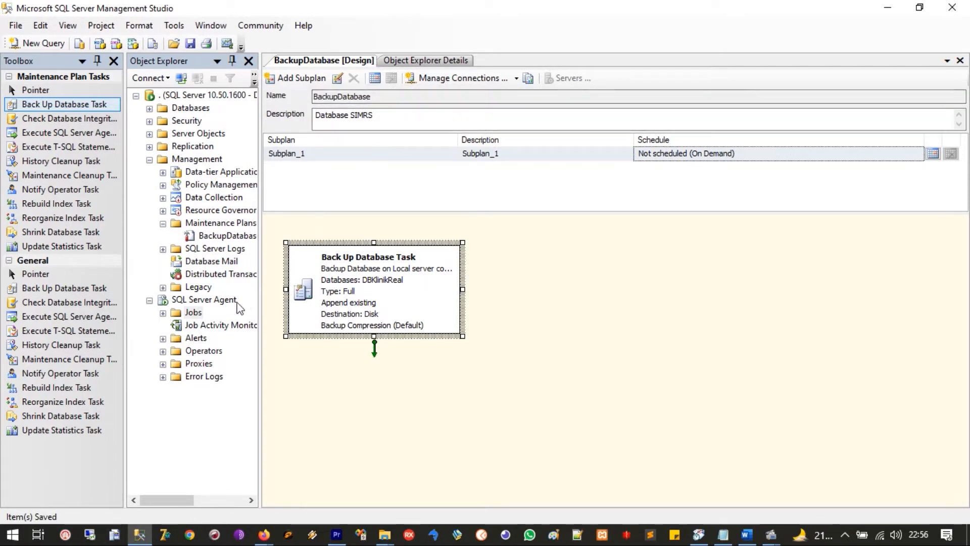
Step: Open the properties of the BackupDatabase.Subplan_1 job among the SQL Server Agent jobs
left_click(193, 312)
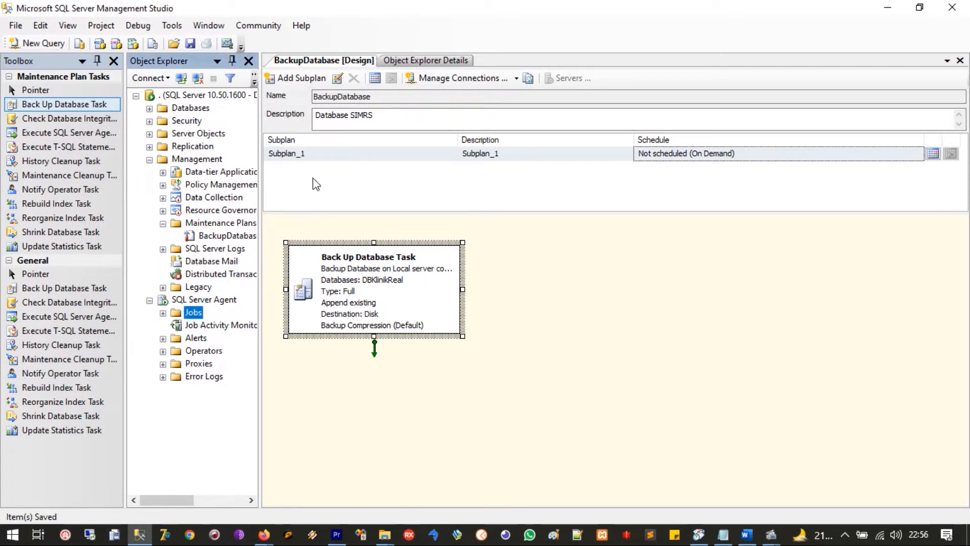
left_click(395, 61)
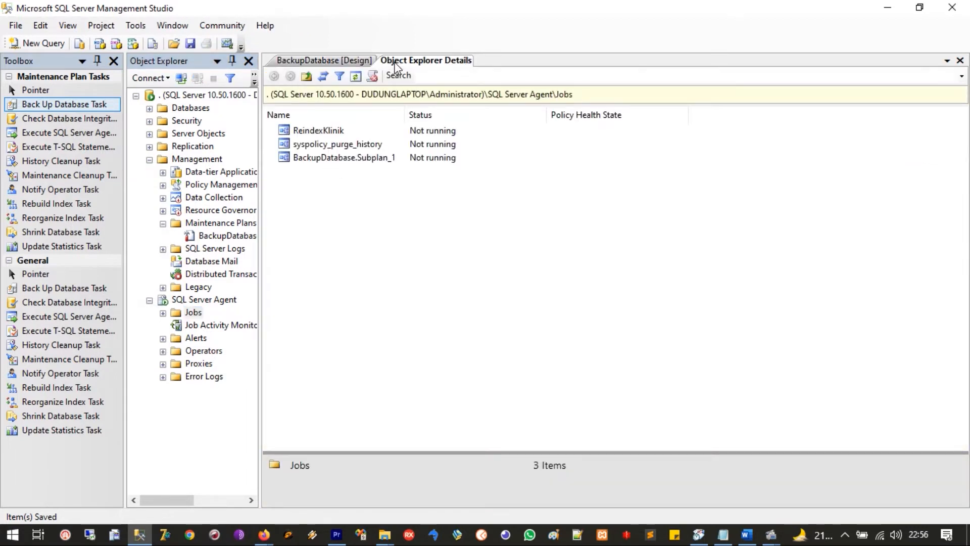
left_click(359, 160)
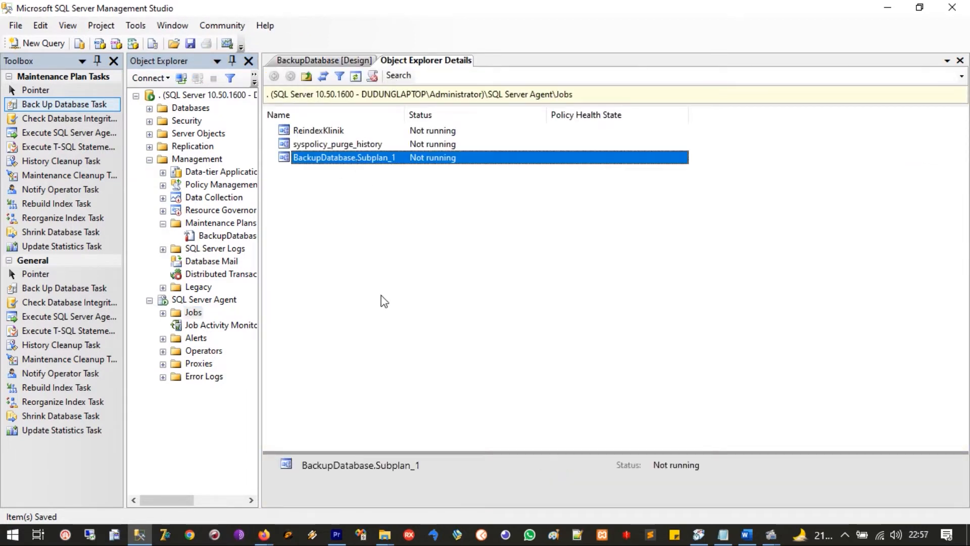
right_click(333, 161)
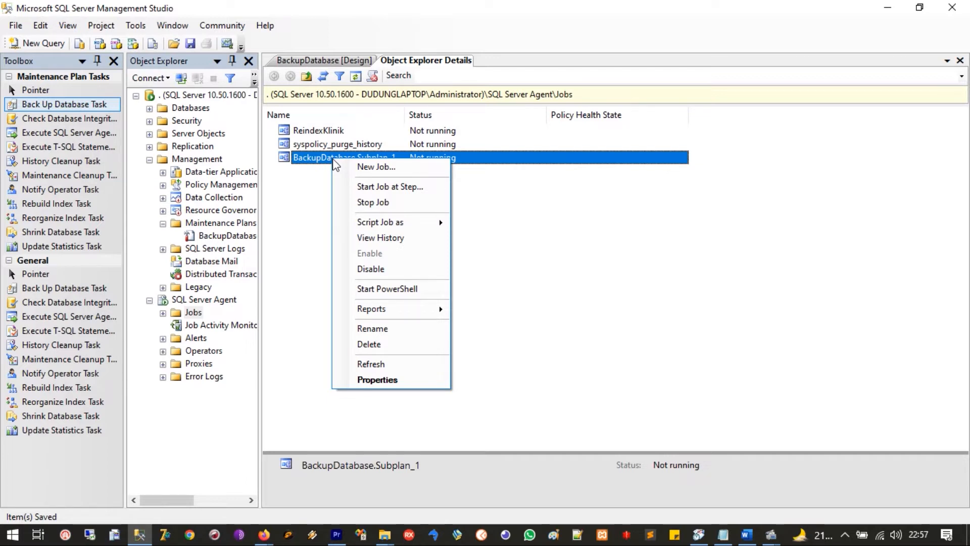
right_click(302, 160)
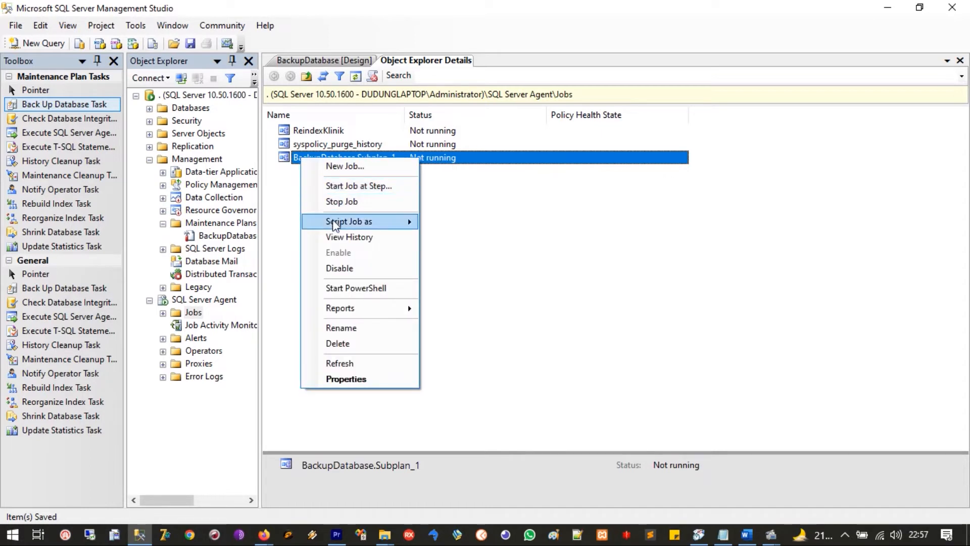
left_click(337, 380)
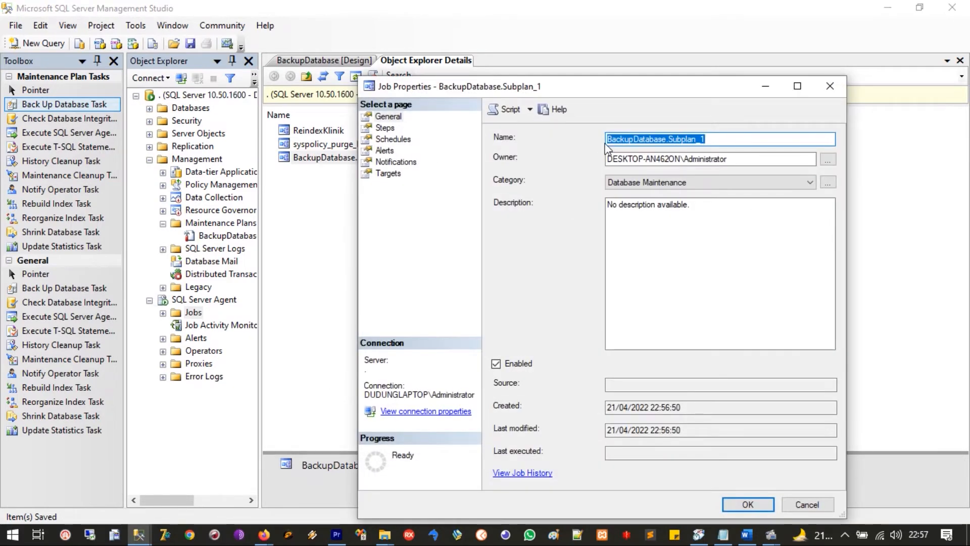
left_click_drag(625, 82, 447, 41)
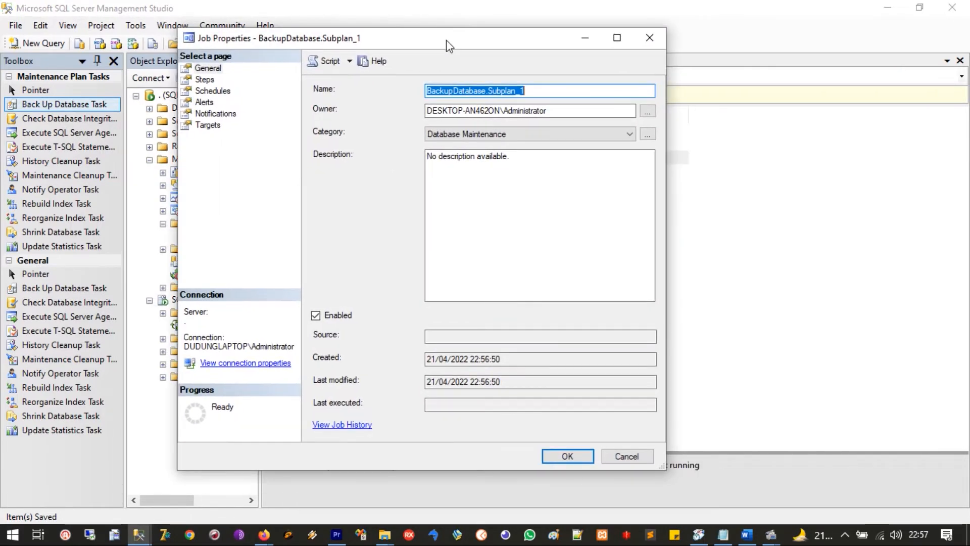
Step: Append DBKlinik to the end of the job's name and choose Database Maintenance as its category
left_click(539, 91)
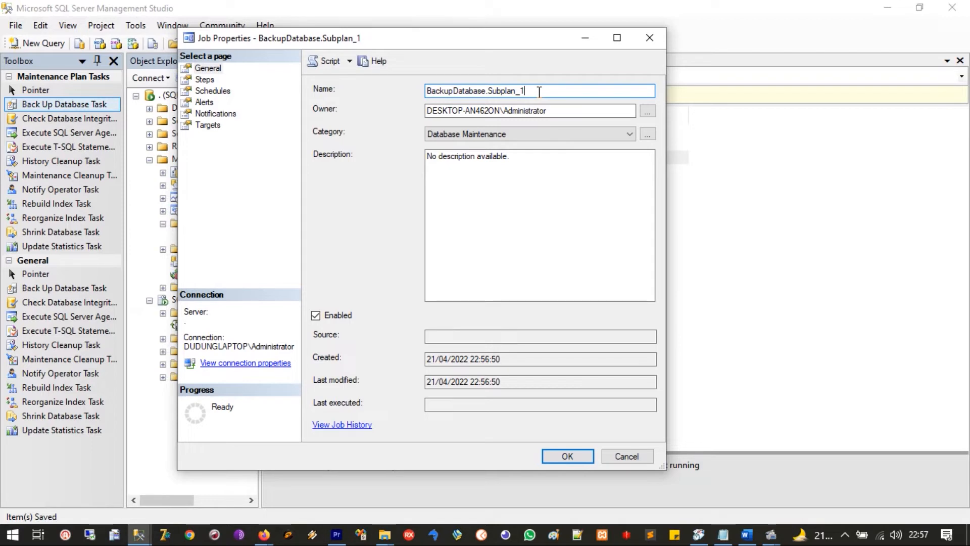
type("DBKlin")
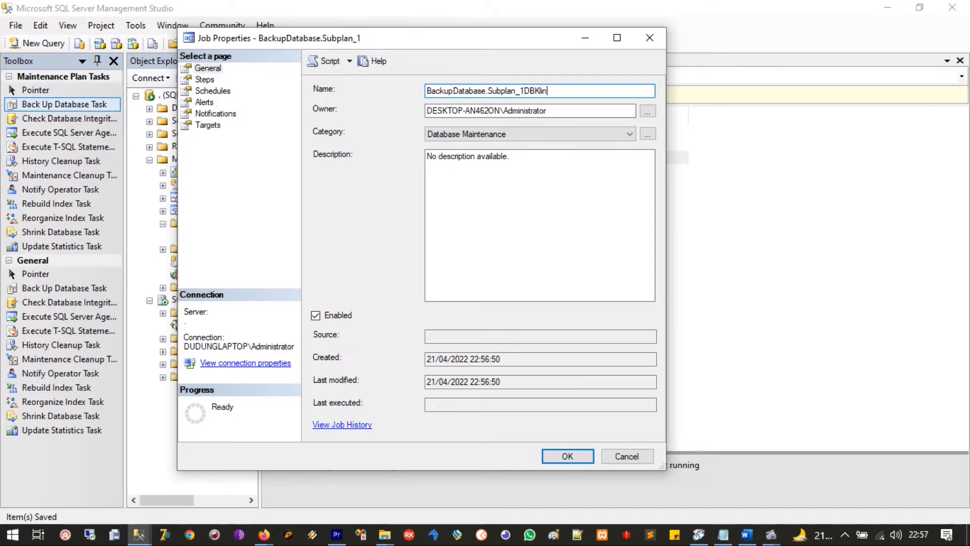
type("ik")
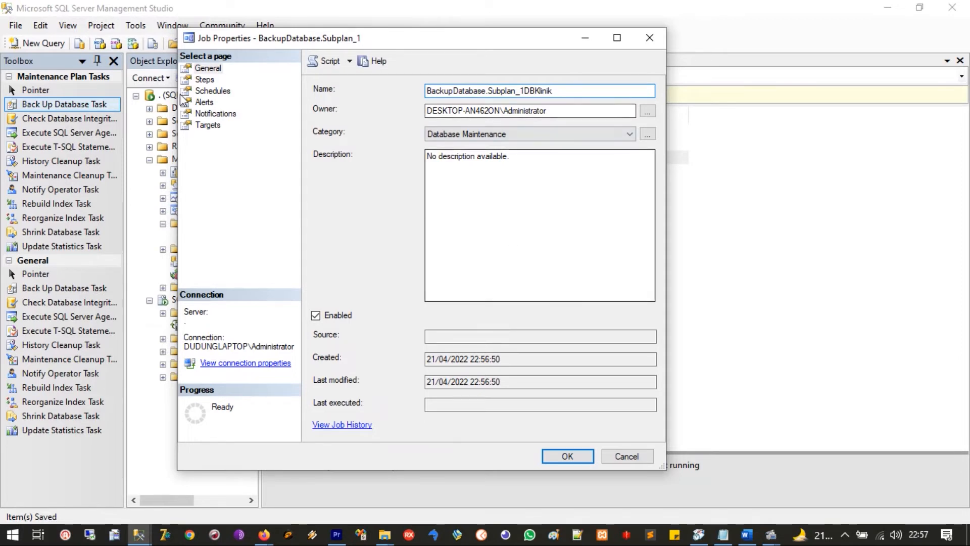
left_click(205, 80)
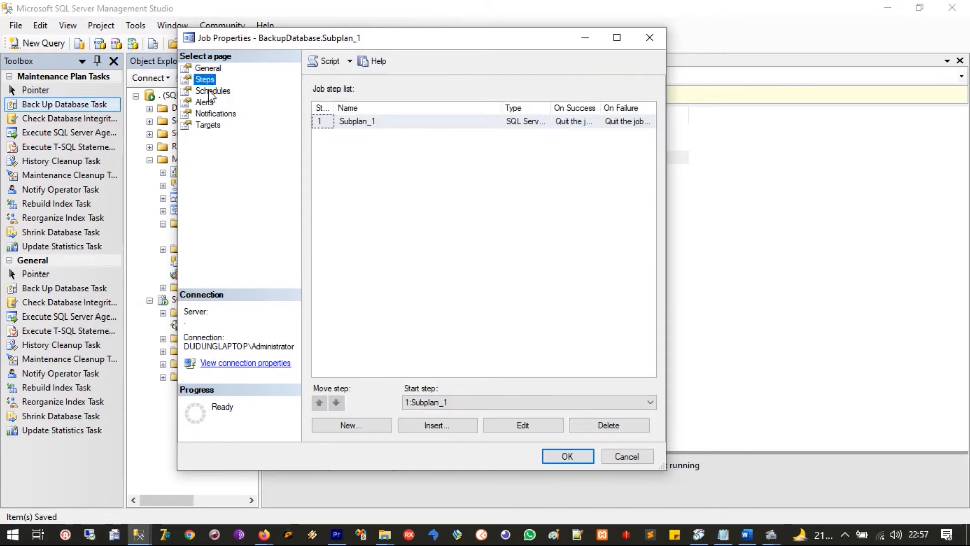
left_click(209, 91)
left_click(207, 69)
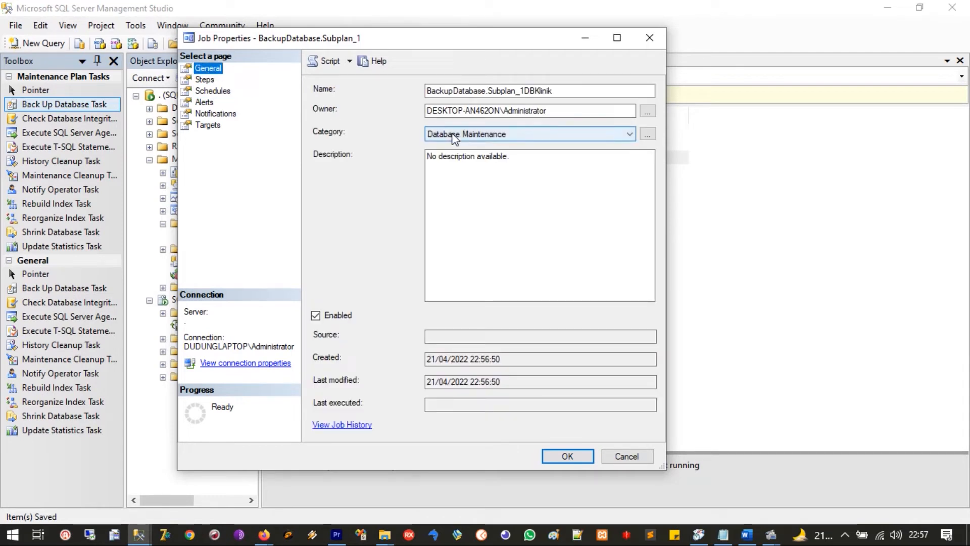
left_click(468, 135)
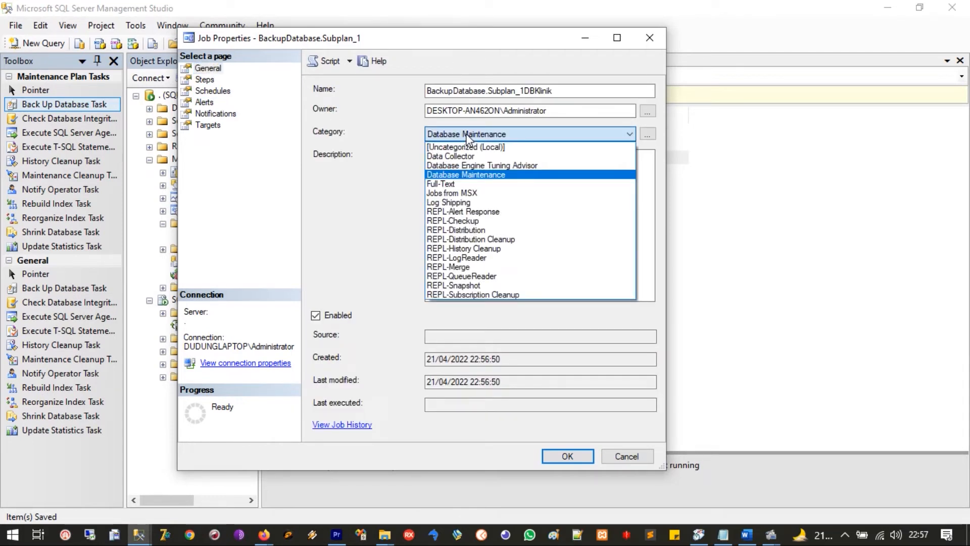
left_click(470, 175)
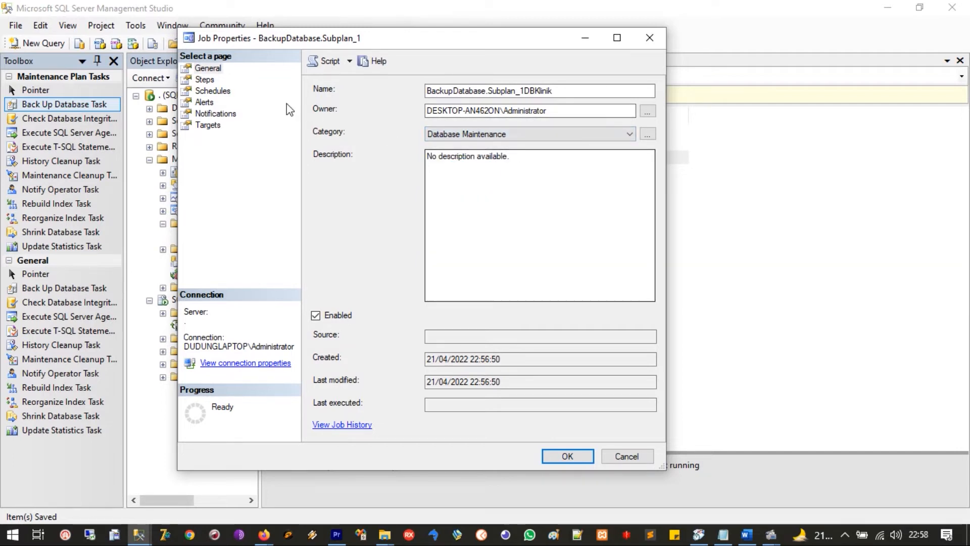
Step: Review the general and advanced settings of the Subplan_1 job step
left_click(210, 81)
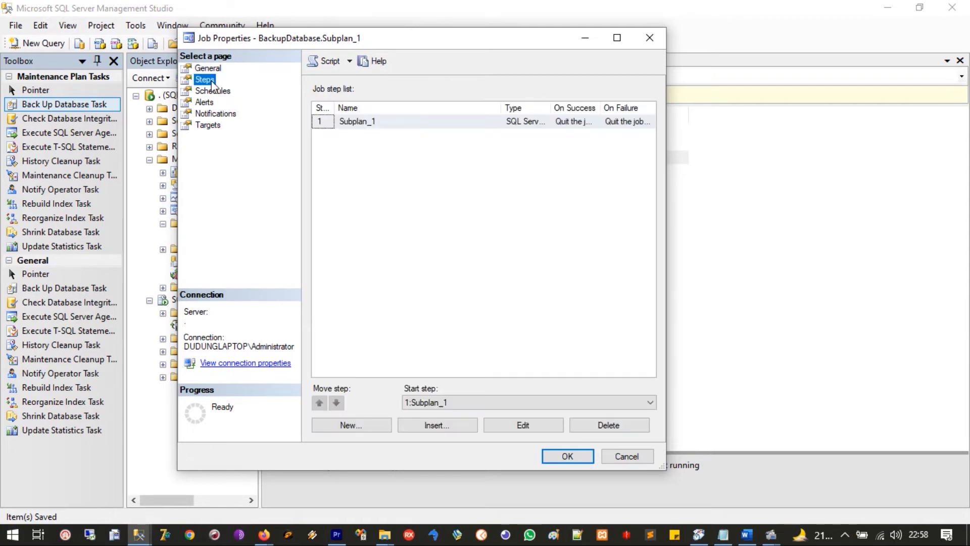
left_click(373, 125)
left_click(508, 421)
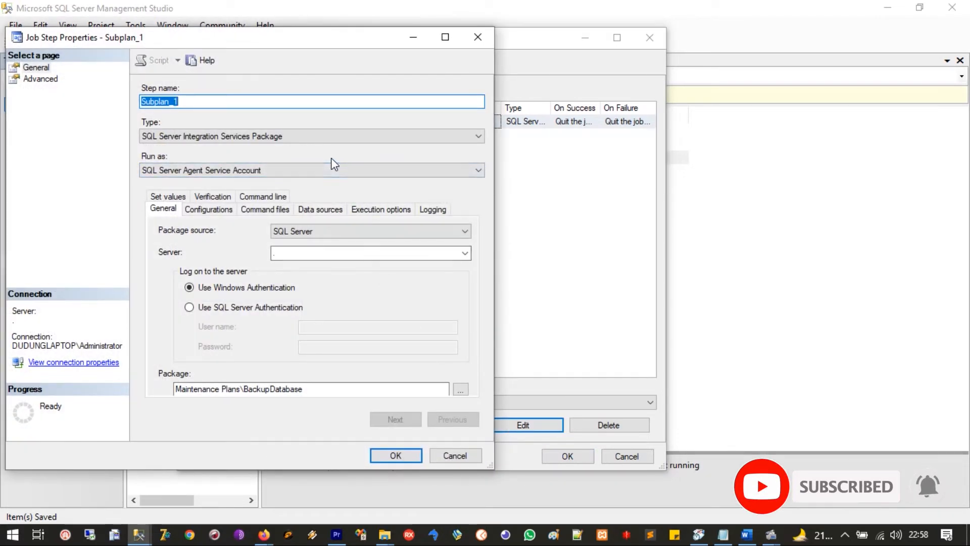
left_click(43, 79)
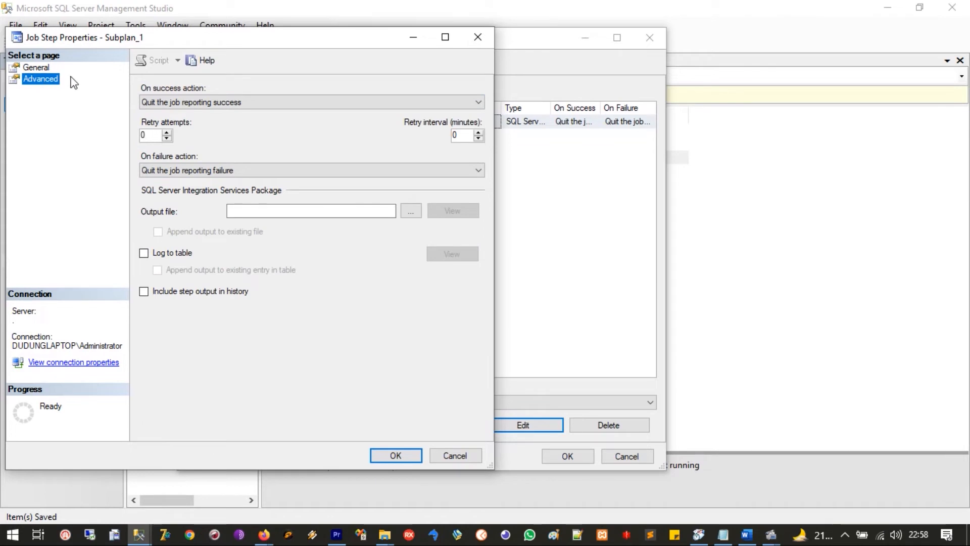
left_click(38, 67)
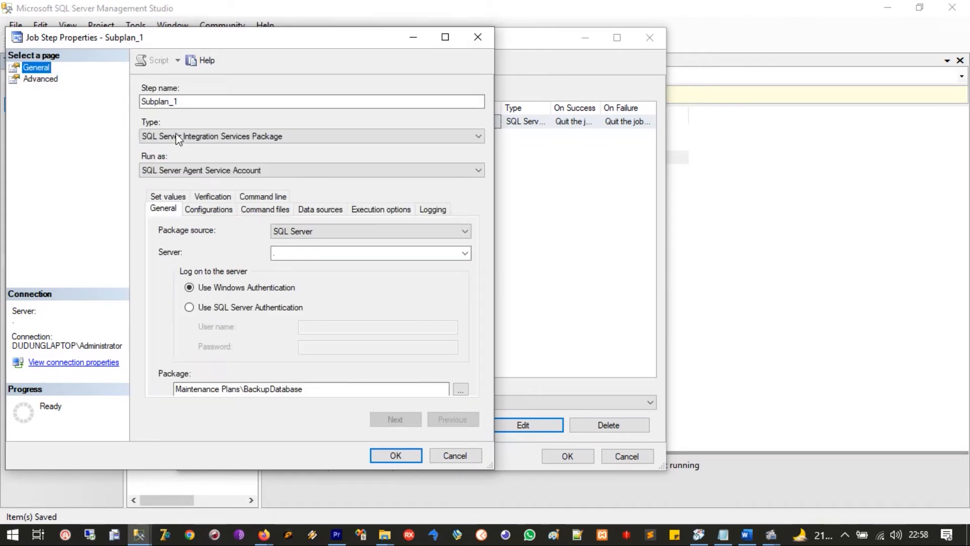
left_click(390, 456)
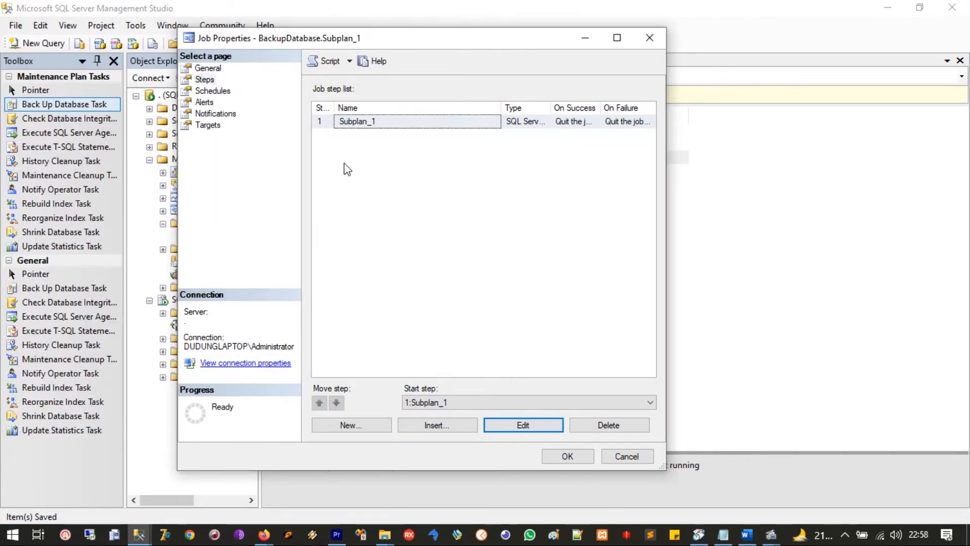
Step: Start a new schedule for the backup job and name it DBKlinikReal
left_click(224, 93)
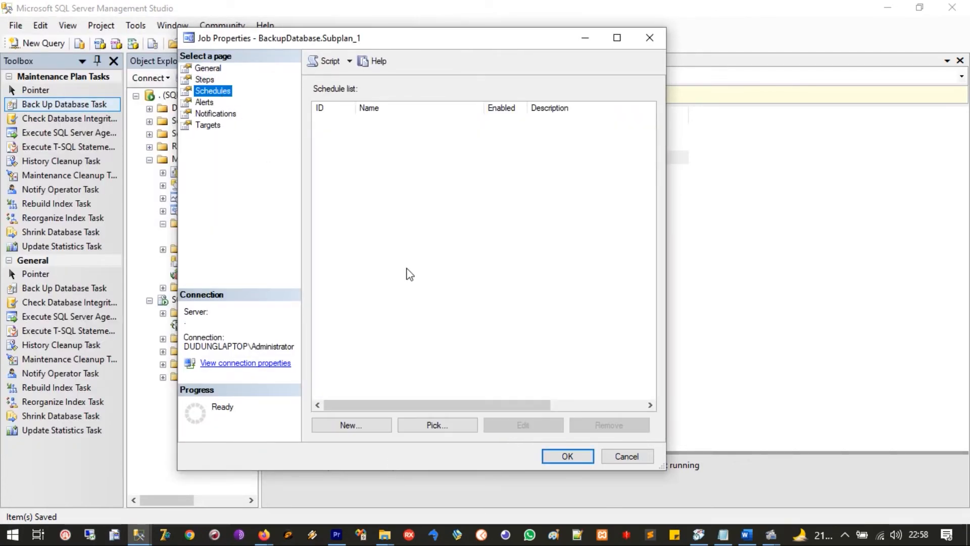
left_click(366, 431)
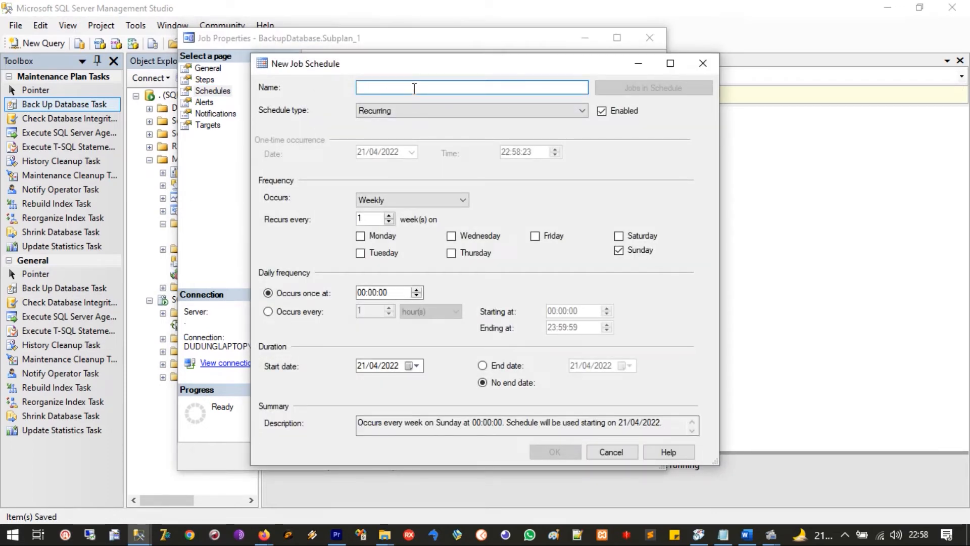
type("DBKli")
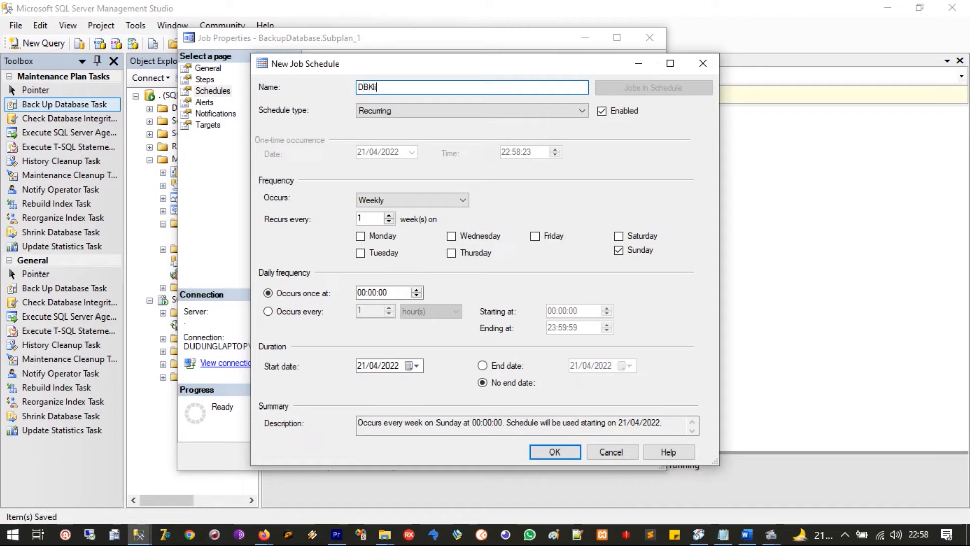
type("k")
key("BackSpace")
key("BackSpace")
type("inikReal")
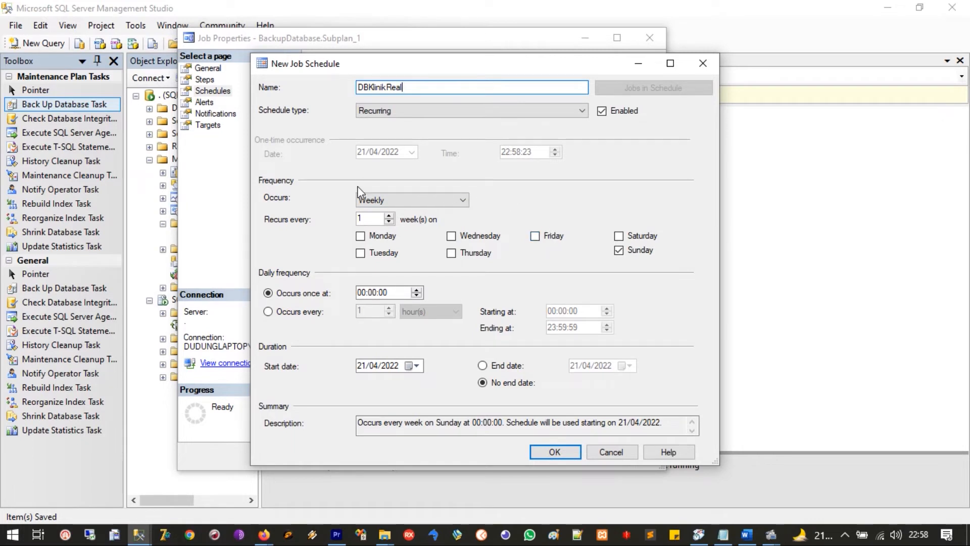
Step: Set the schedule to recur daily, occurring once at 03:00:00
left_click(411, 202)
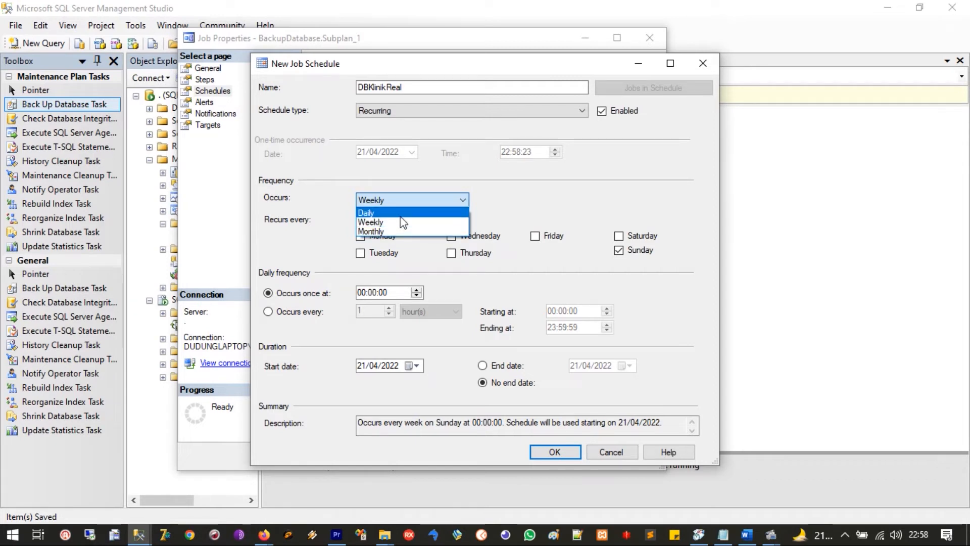
left_click(401, 217)
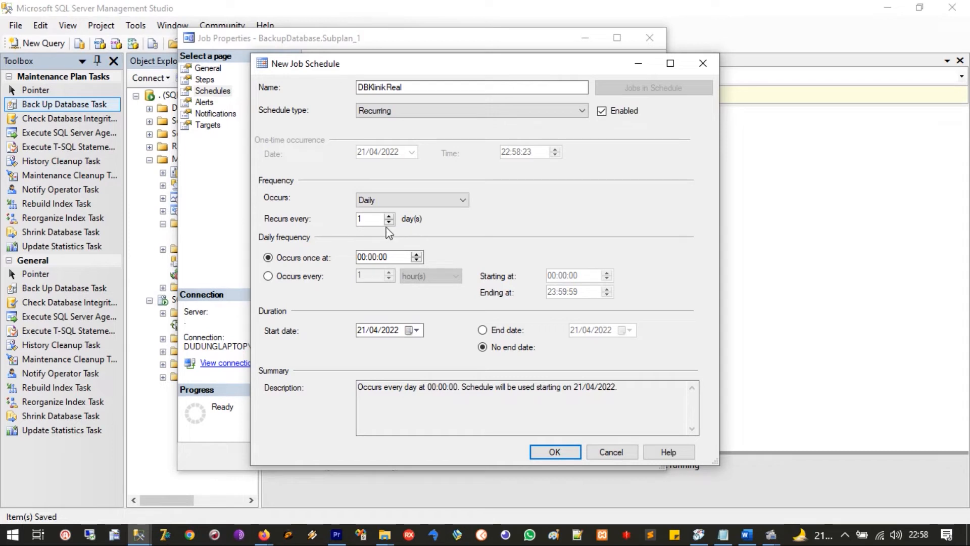
left_click(359, 257)
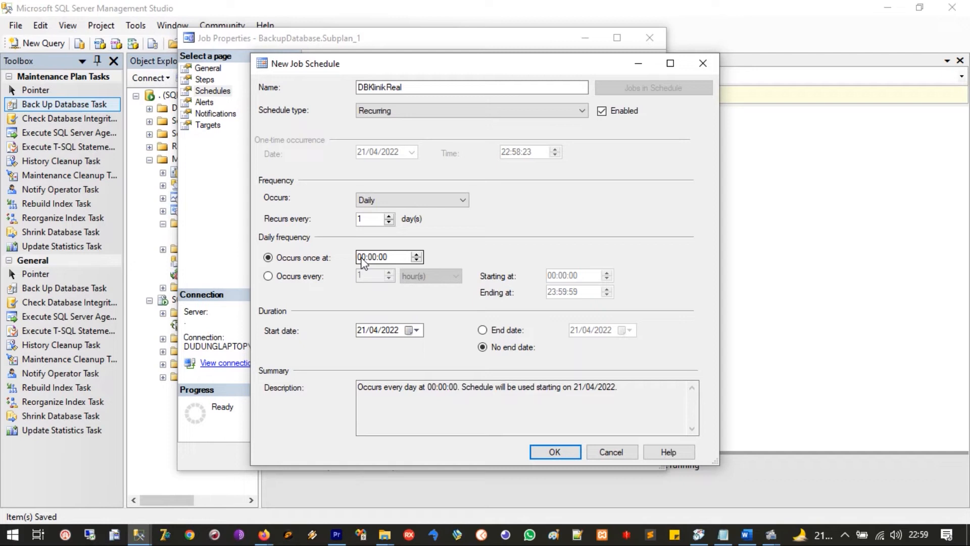
left_click(361, 258)
type("2")
type("3")
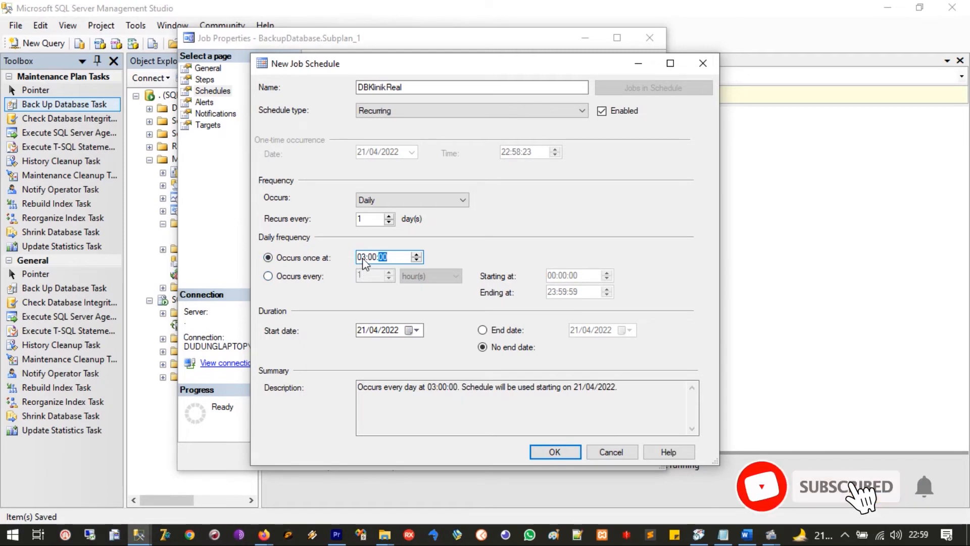
Step: Set the schedule's start date to 22/04/2022 with no end date, and add the schedule to the job
left_click(409, 331)
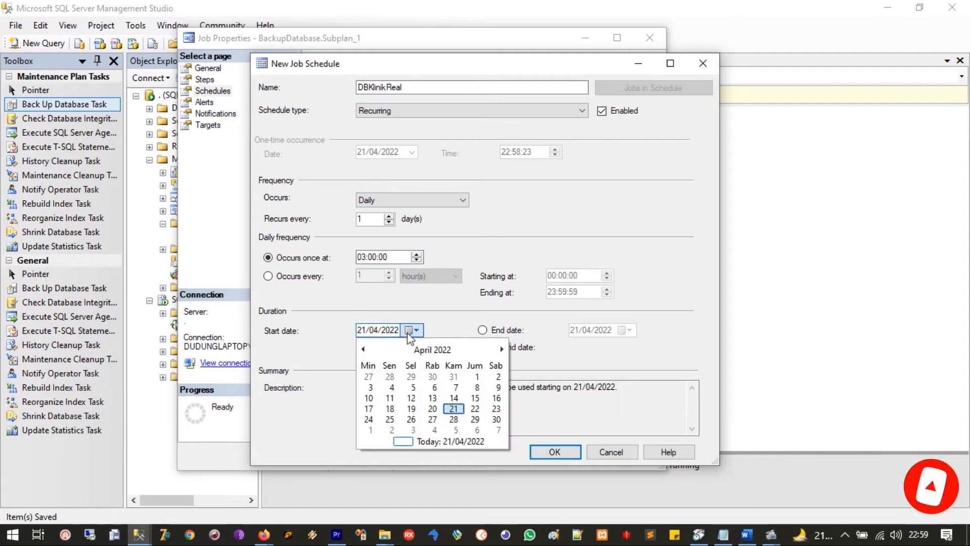
left_click(475, 410)
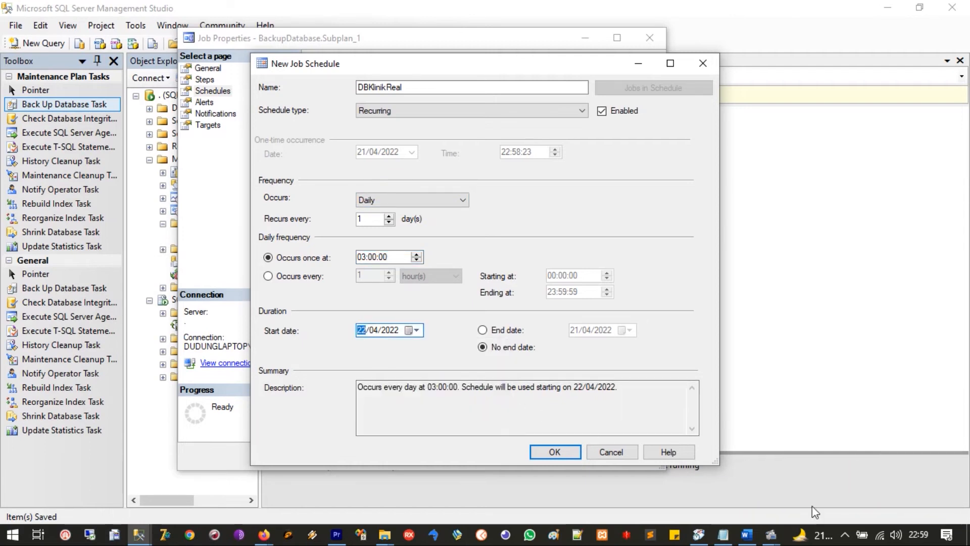
mouse_move(927, 540)
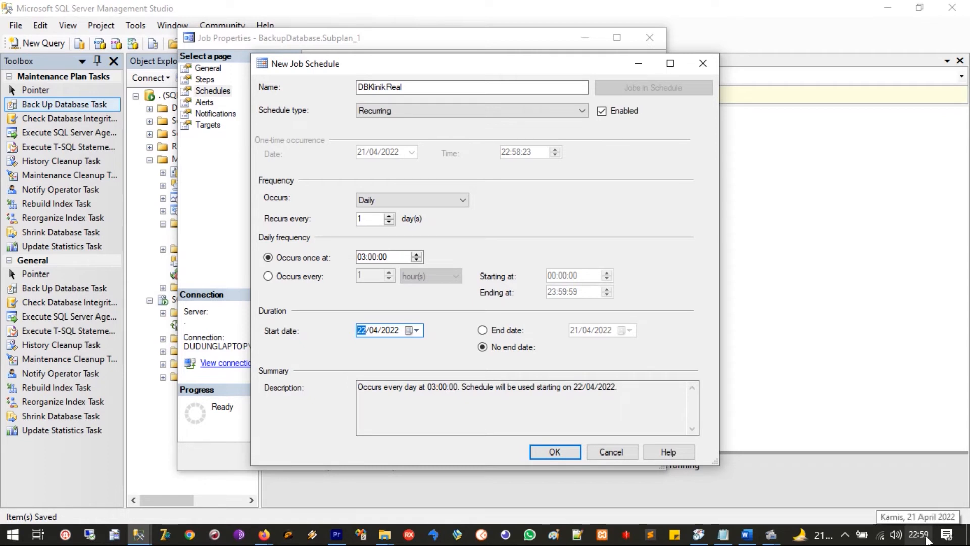
left_click(416, 331)
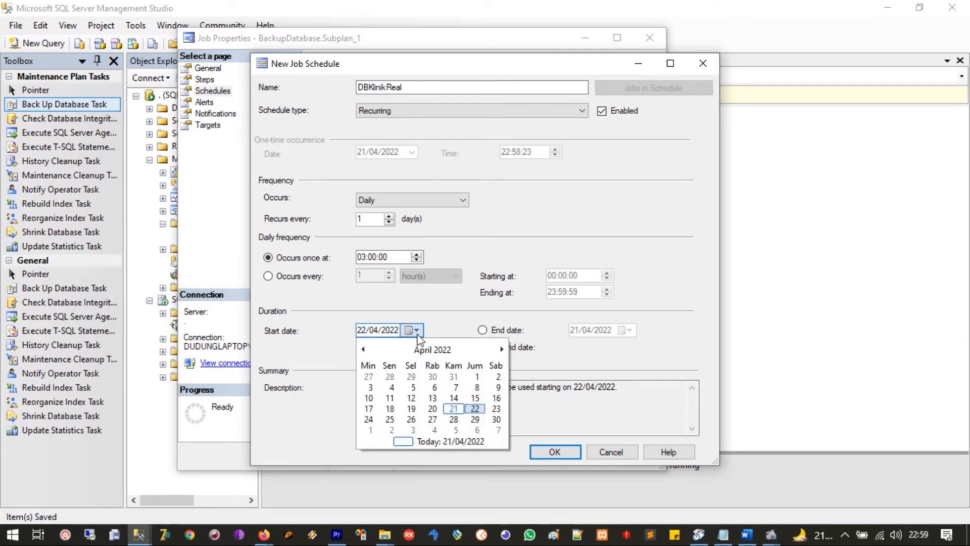
left_click(439, 316)
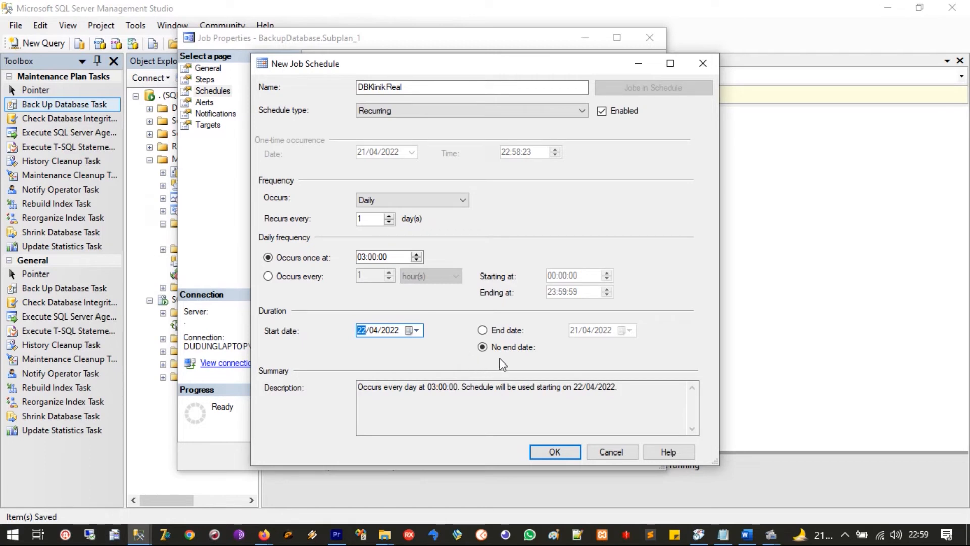
left_click(484, 330)
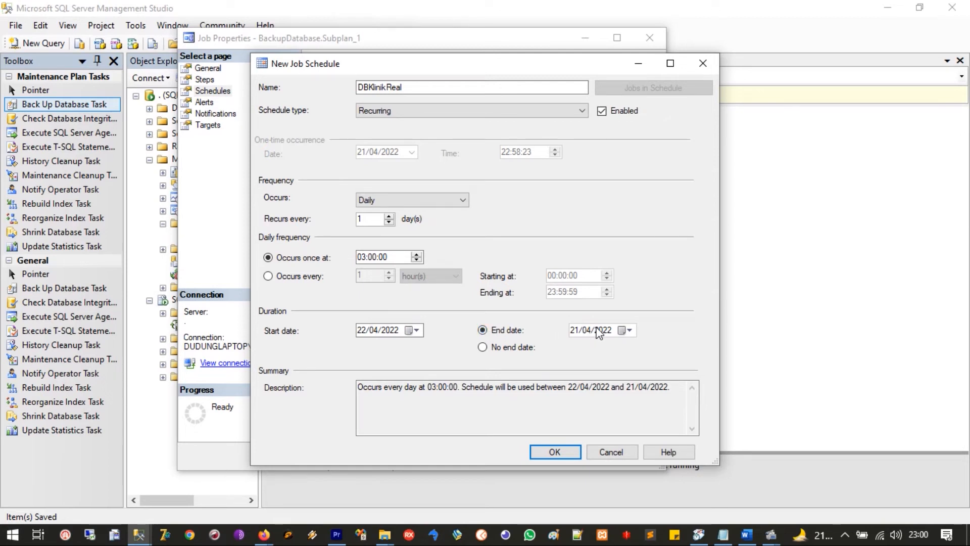
left_click(491, 349)
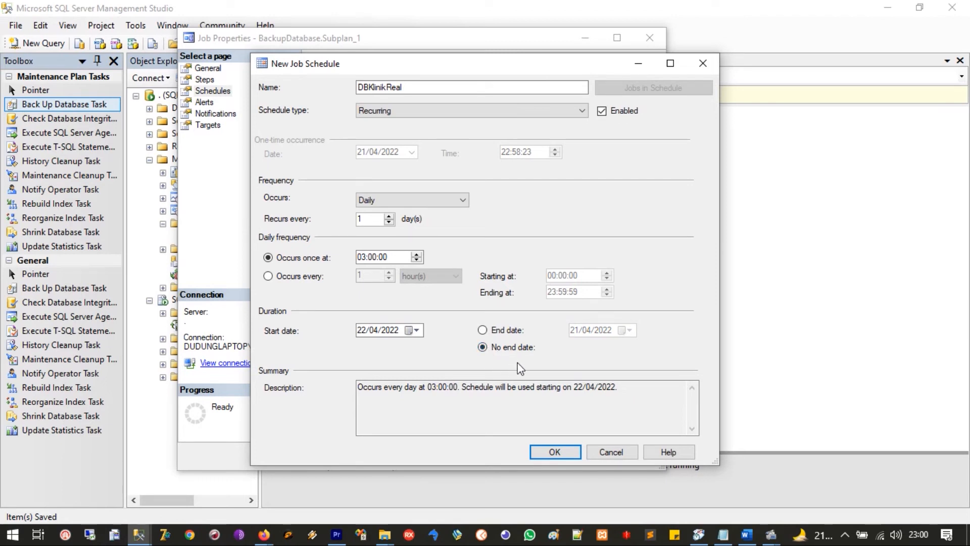
left_click(565, 452)
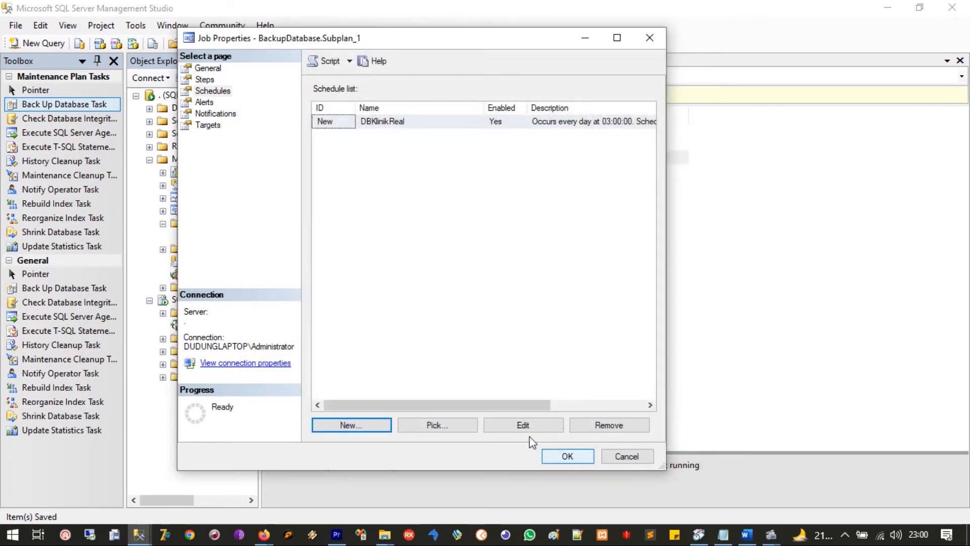
Step: Review the job's alerts, notifications and targets, and save the job properties
left_click(210, 106)
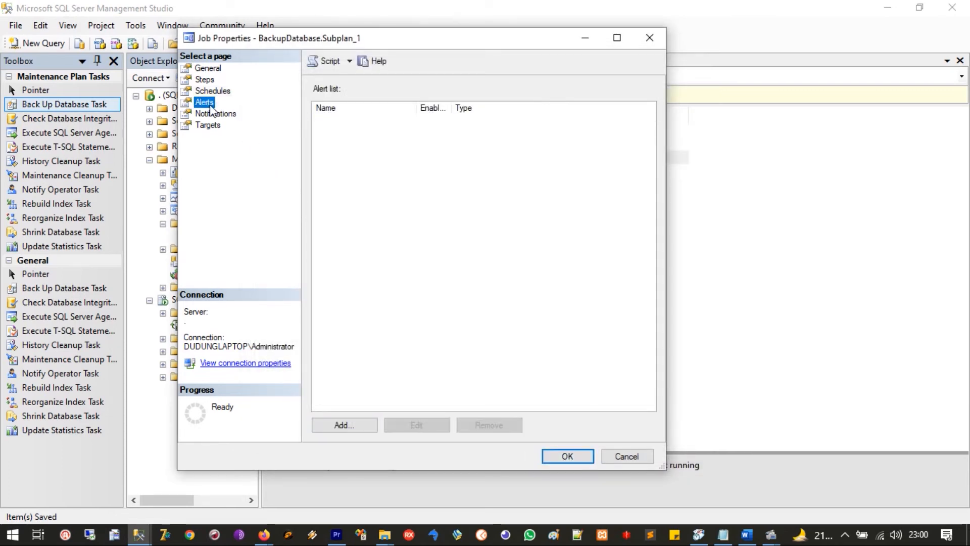
left_click(212, 115)
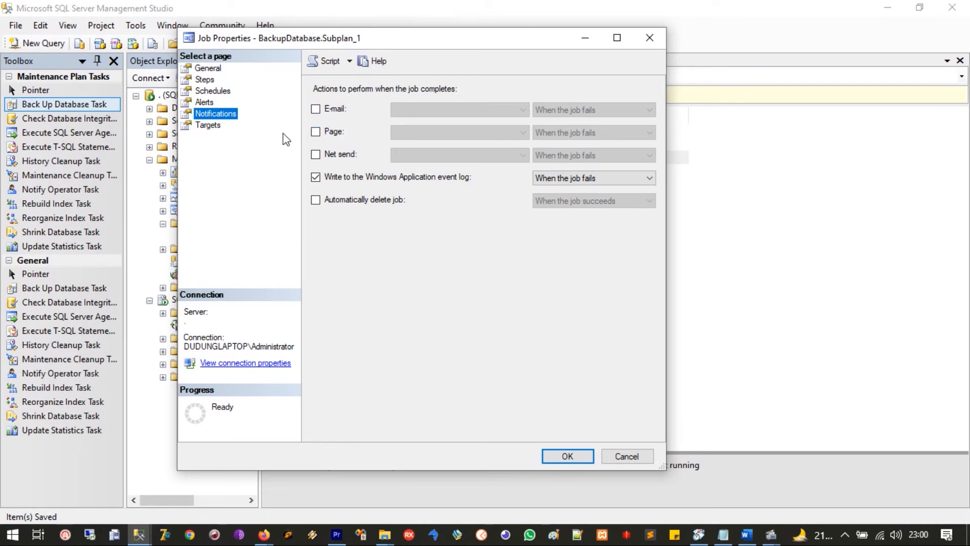
left_click(217, 131)
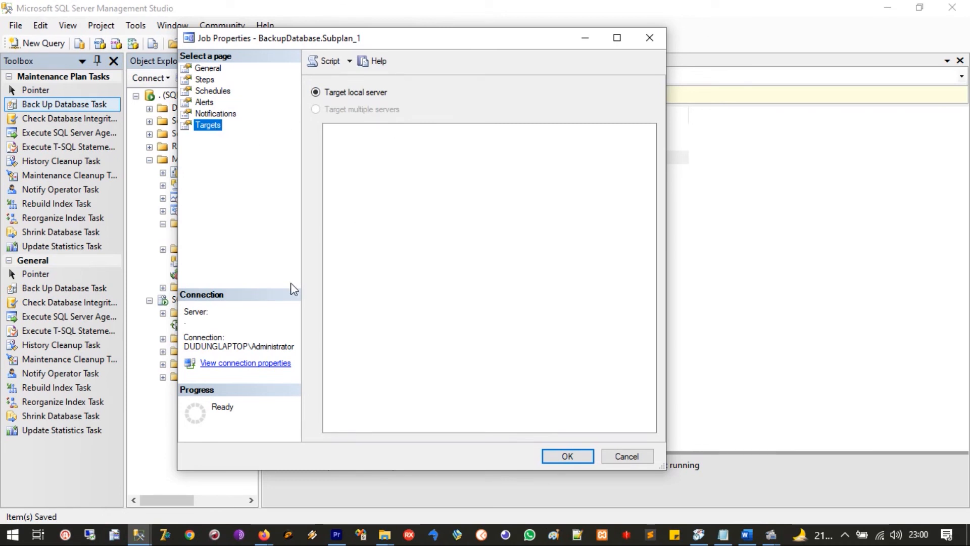
left_click(557, 457)
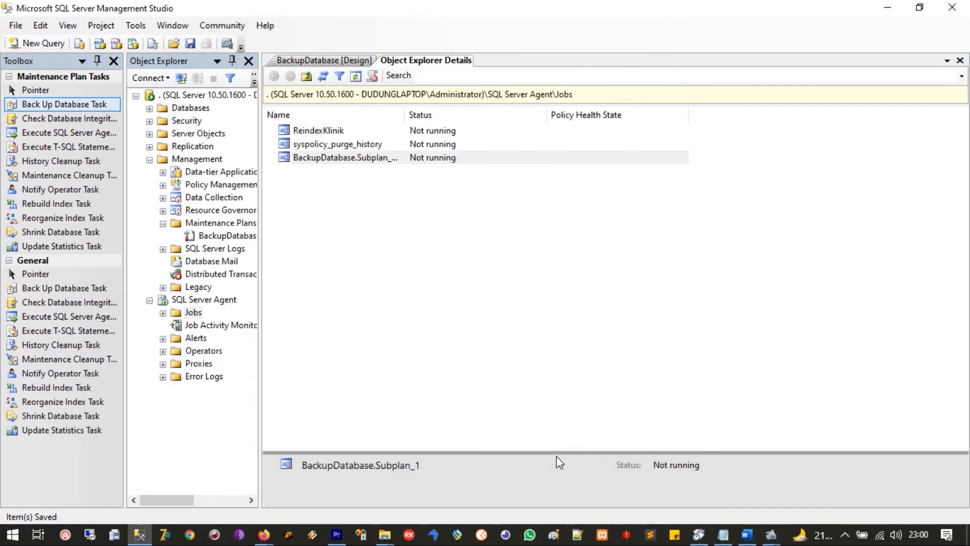
Step: Widen the Name column in the SQL Server Agent jobs list to show the backup job's full name
left_click_drag(403, 114, 500, 114)
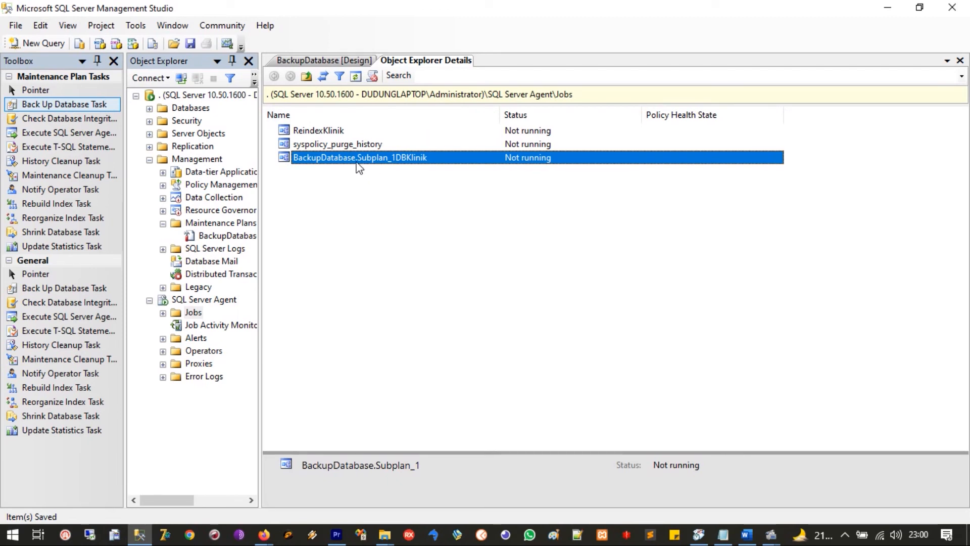
left_click(319, 164)
left_click(326, 191)
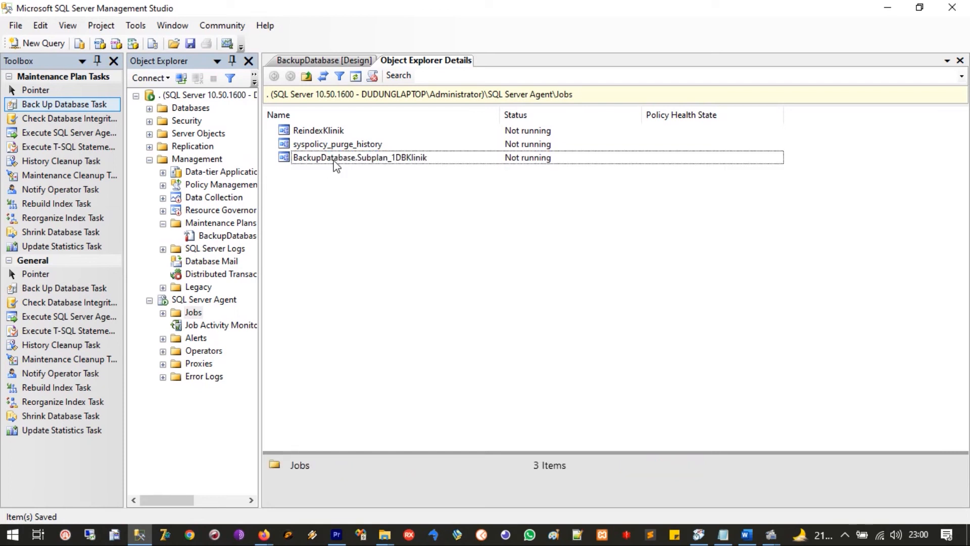